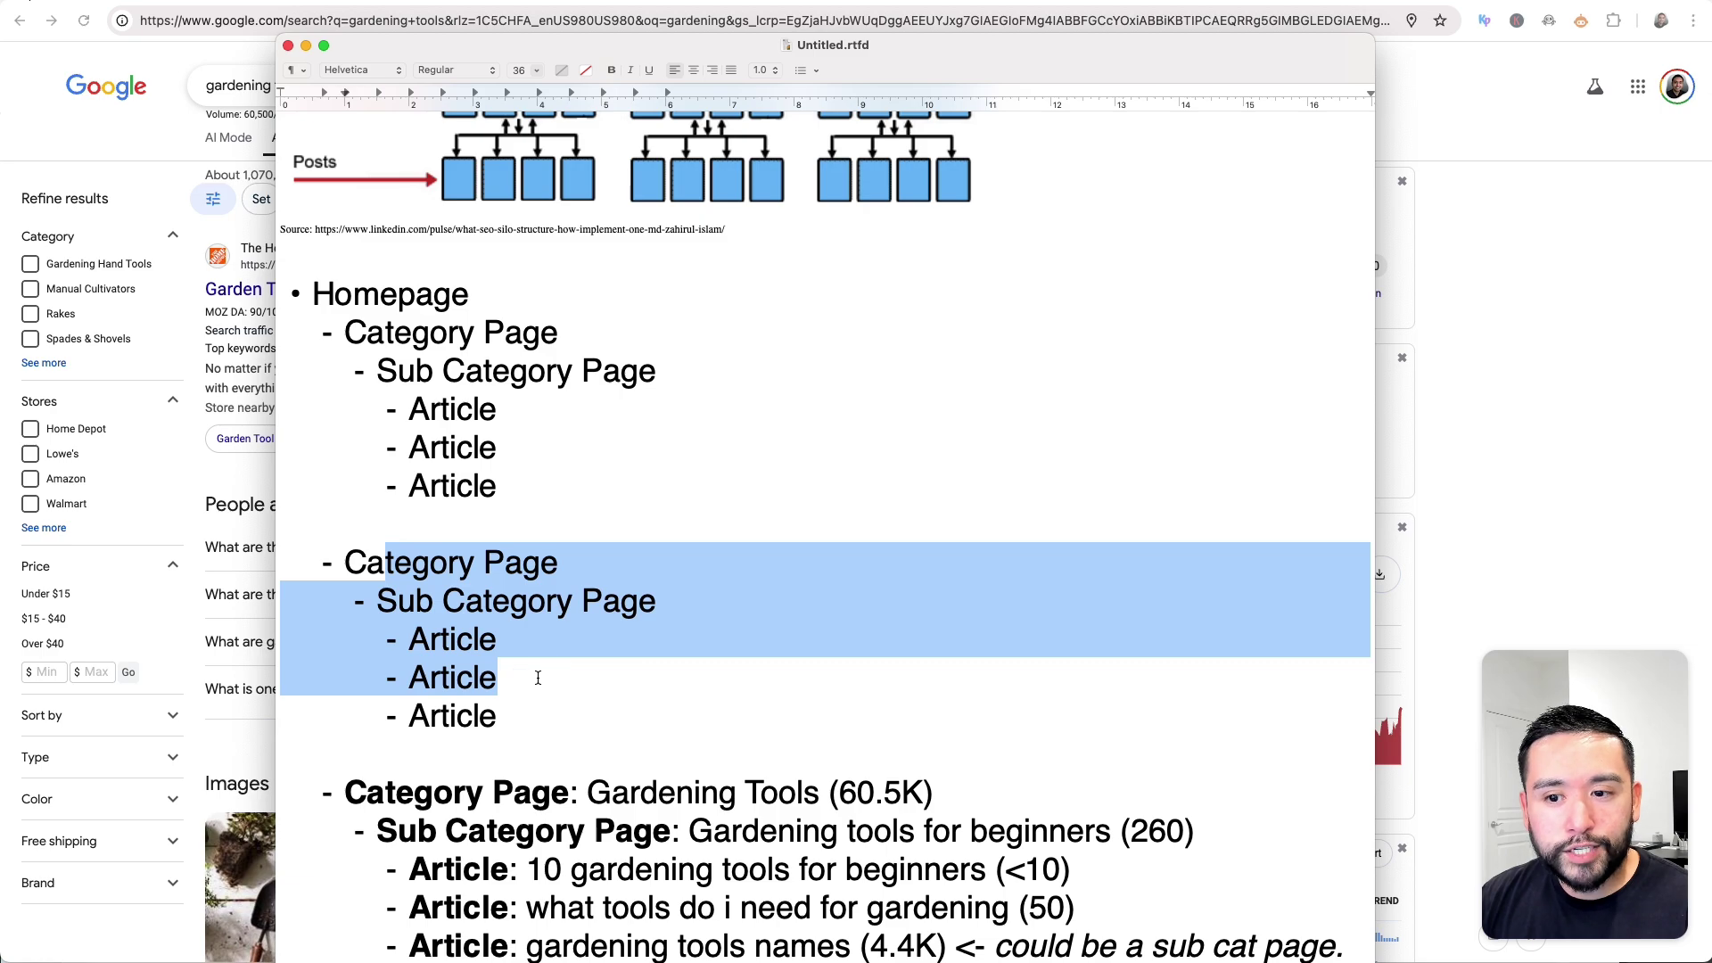
Step: Examine the Gardening Tools category page in the outline, including its search volume and the pages grouped beneath it
scroll(547, 671, down, 10)
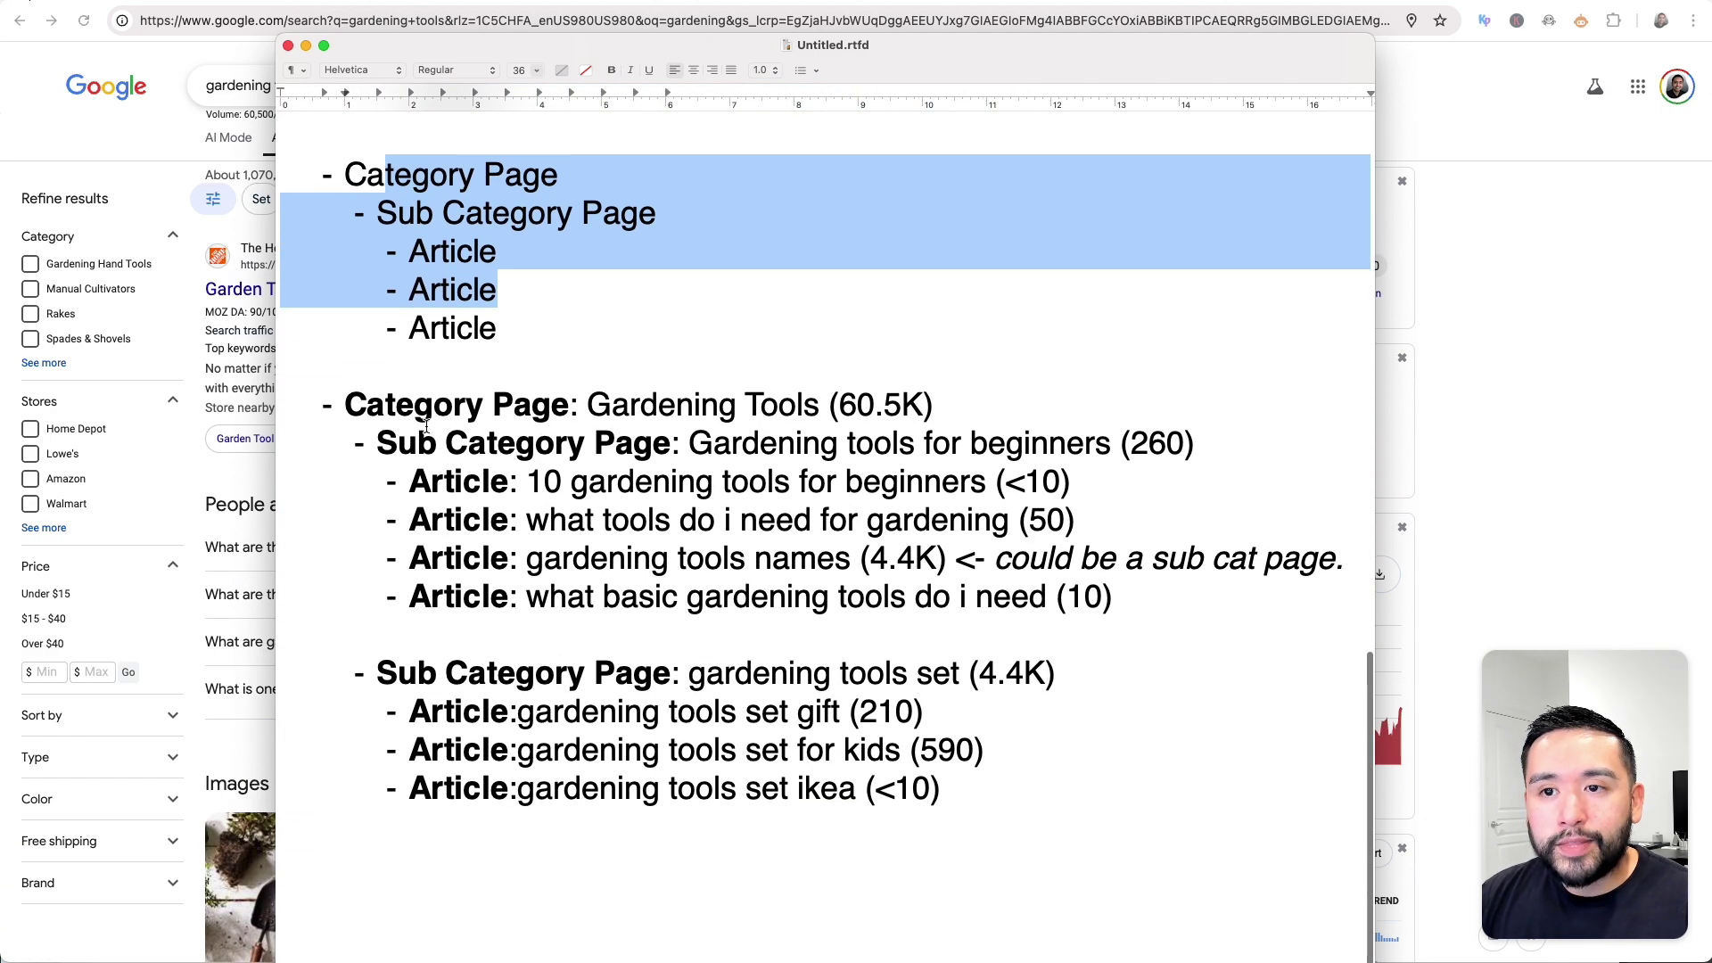
drag(426, 427, 611, 558)
drag(488, 673, 642, 788)
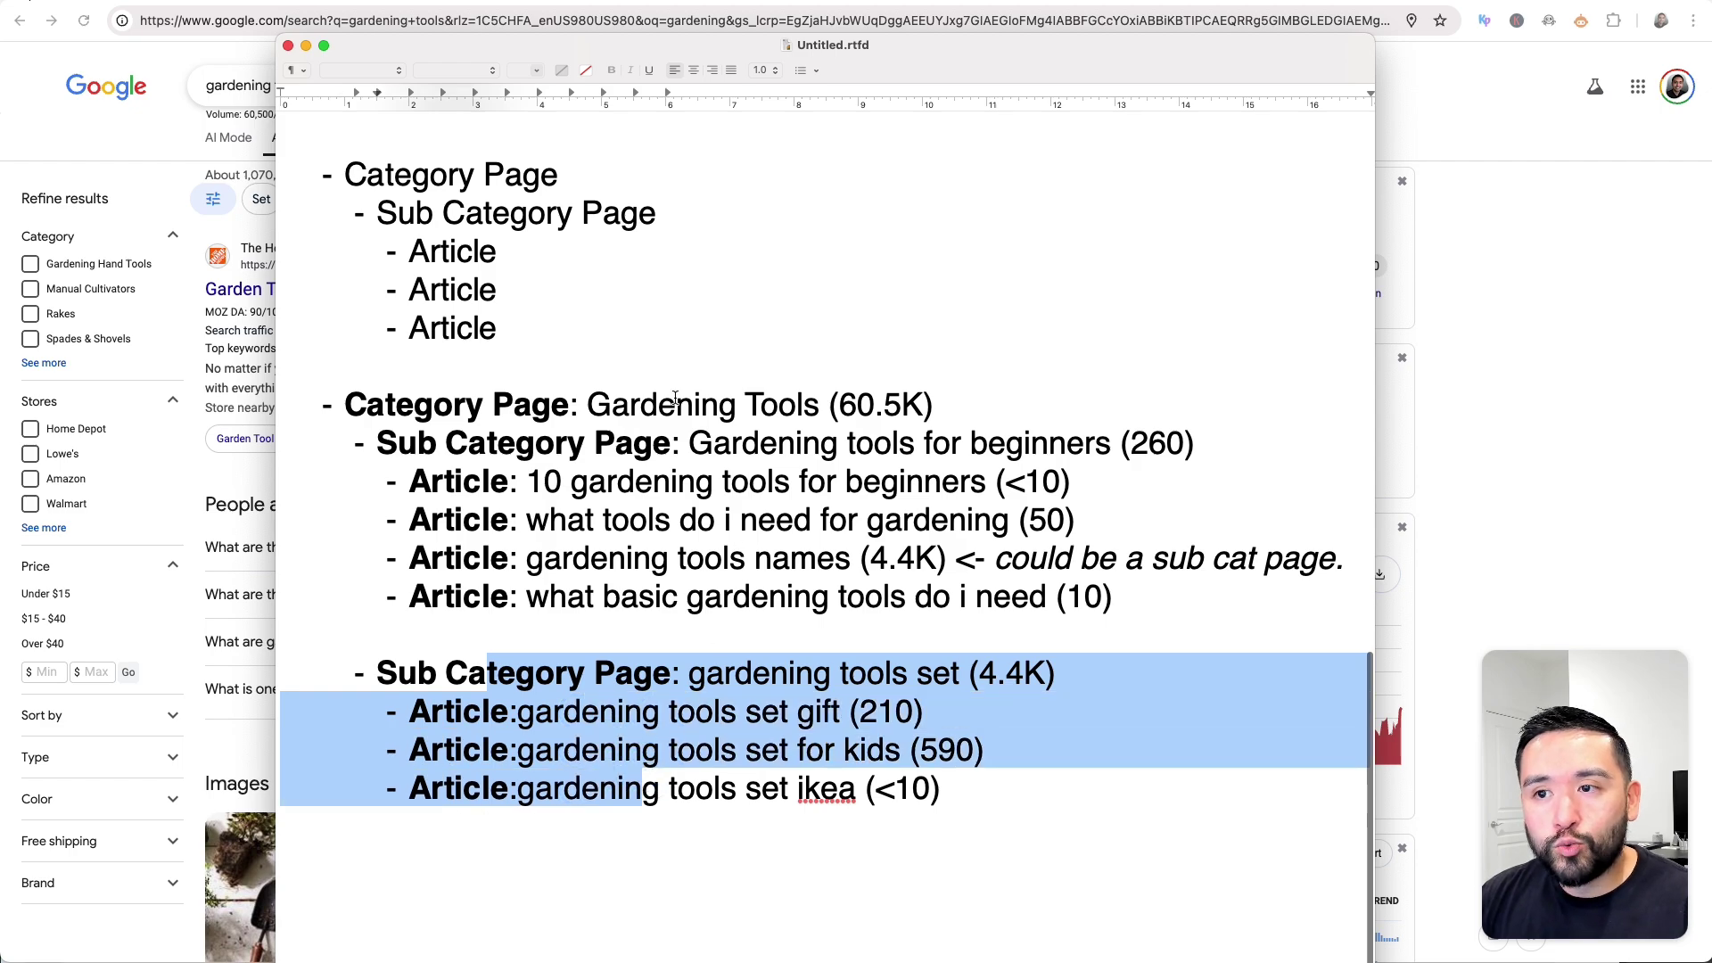
drag(624, 404, 819, 405)
drag(571, 482, 860, 558)
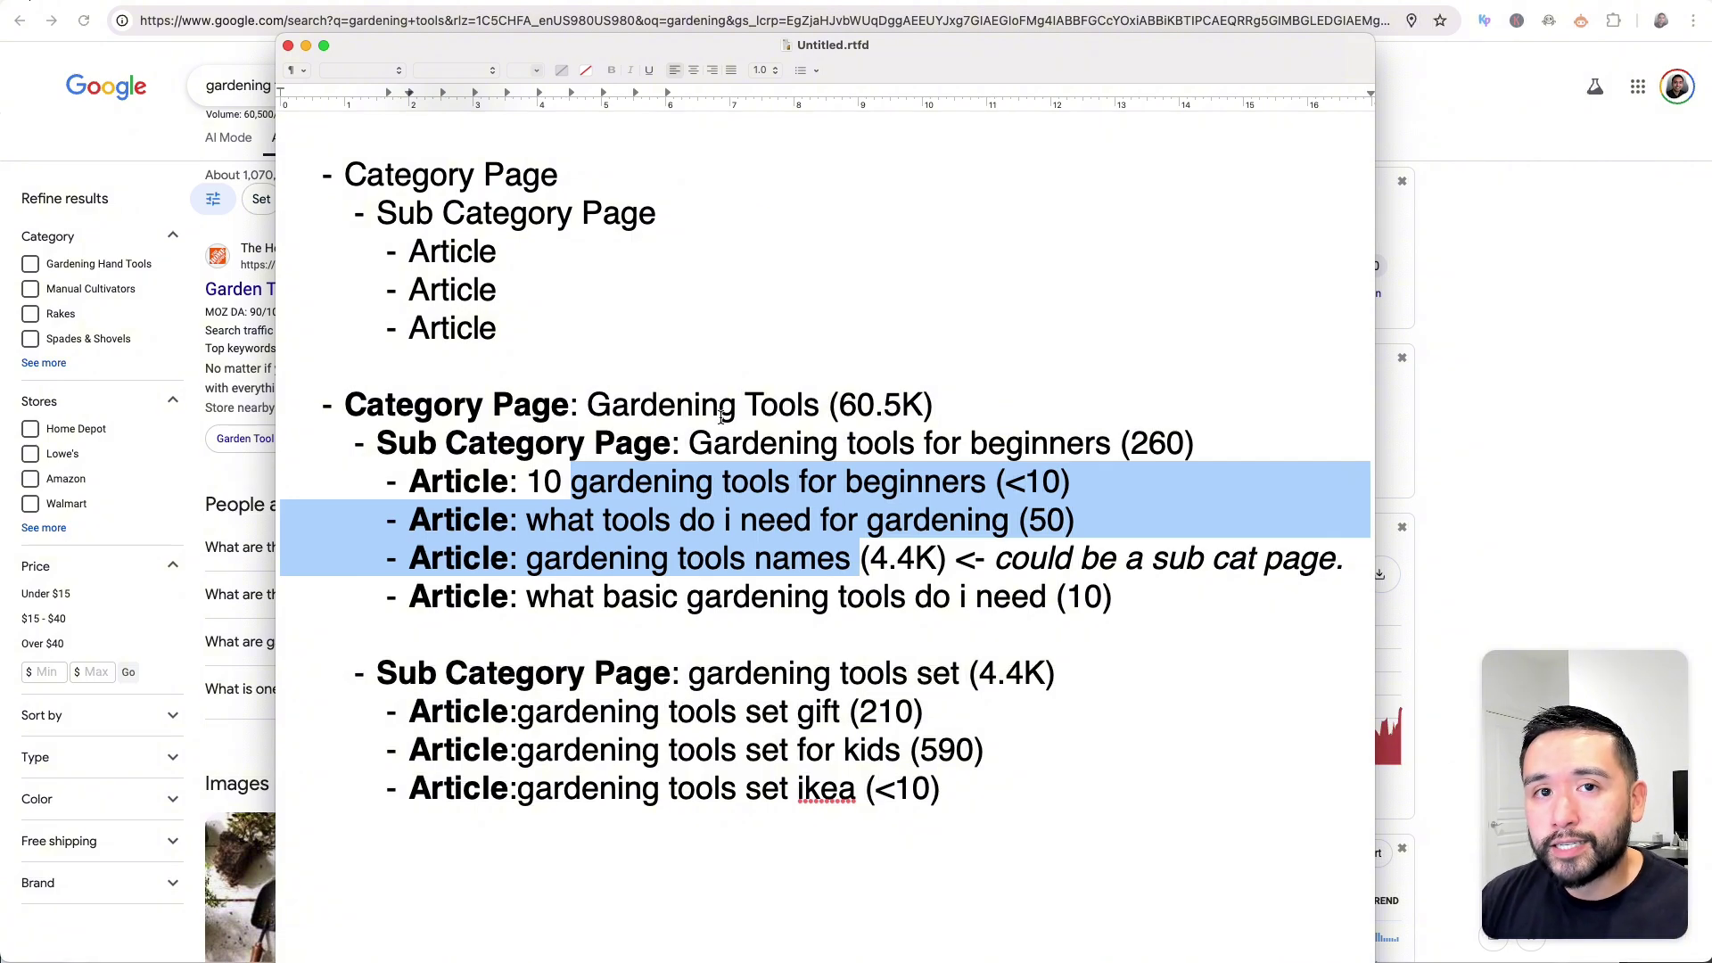
drag(840, 406, 913, 412)
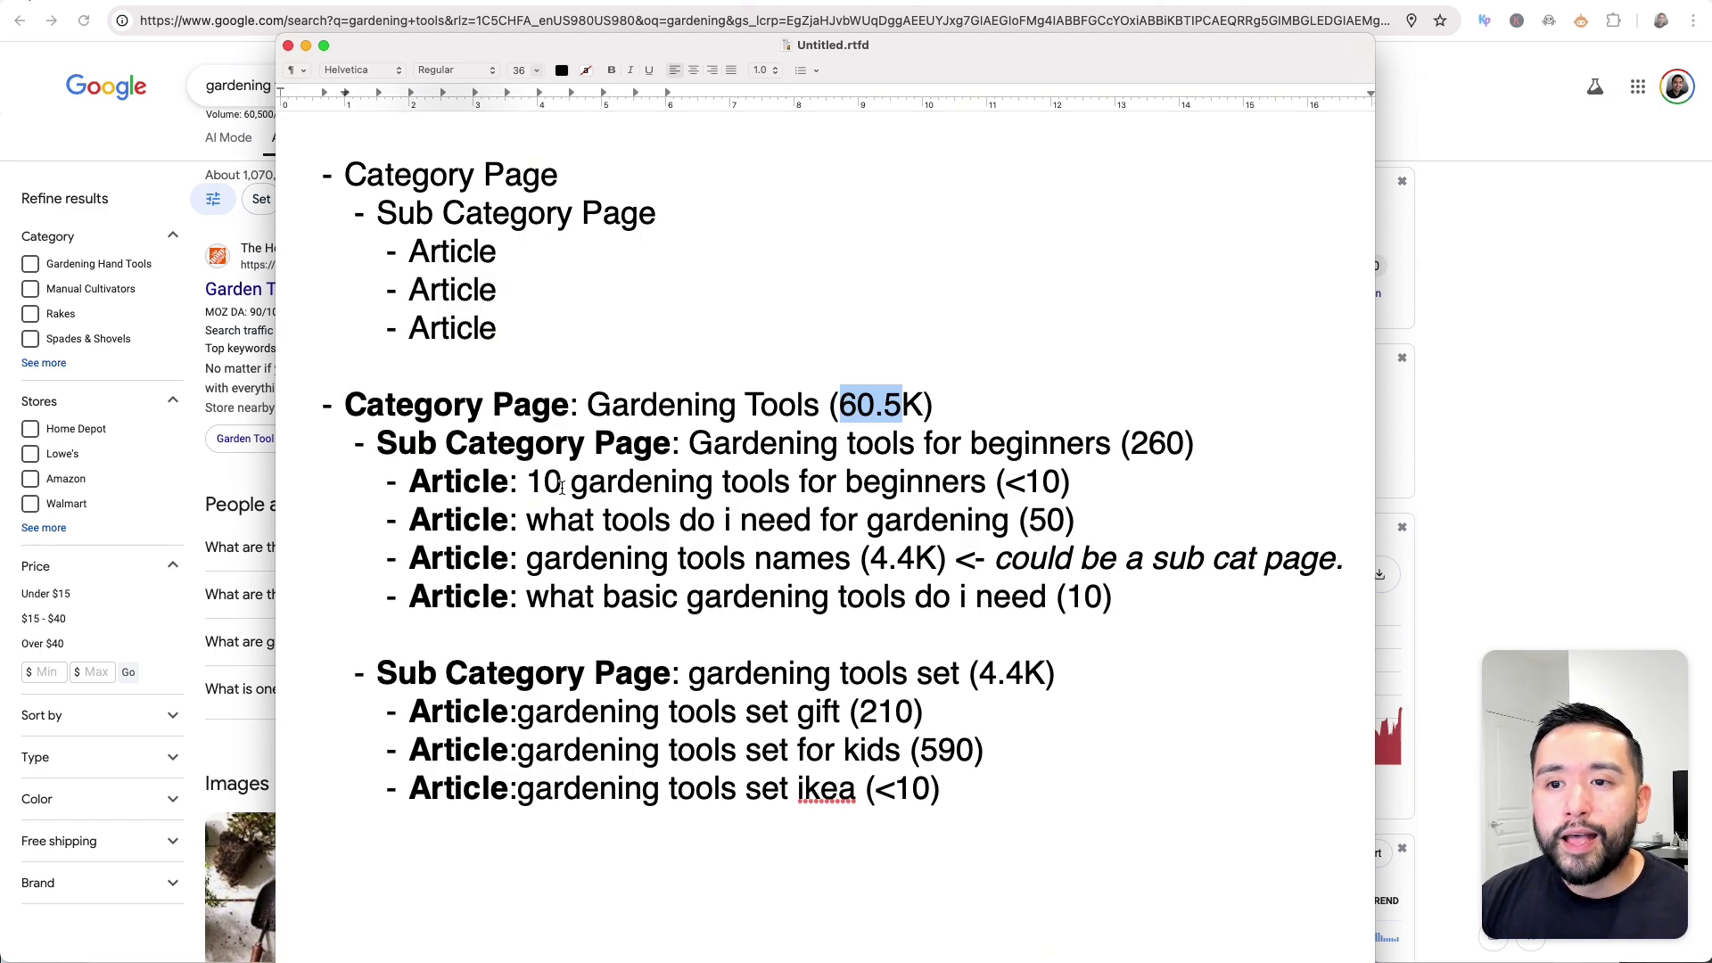
drag(443, 482, 657, 626)
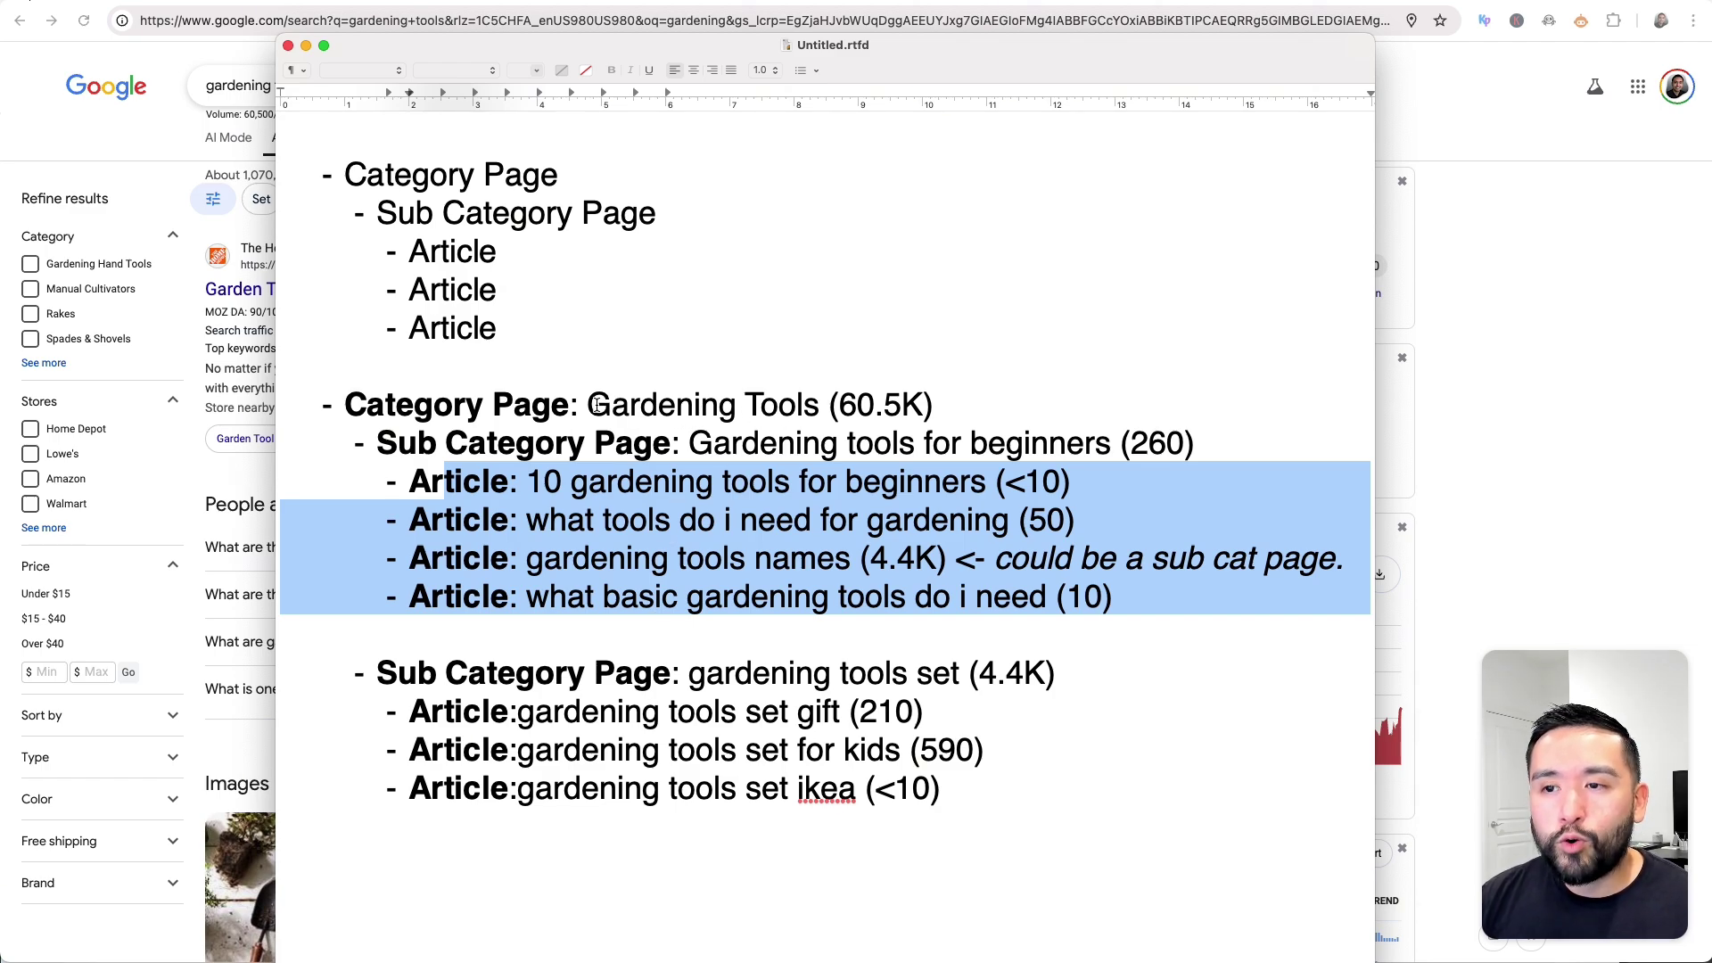
drag(589, 406, 840, 406)
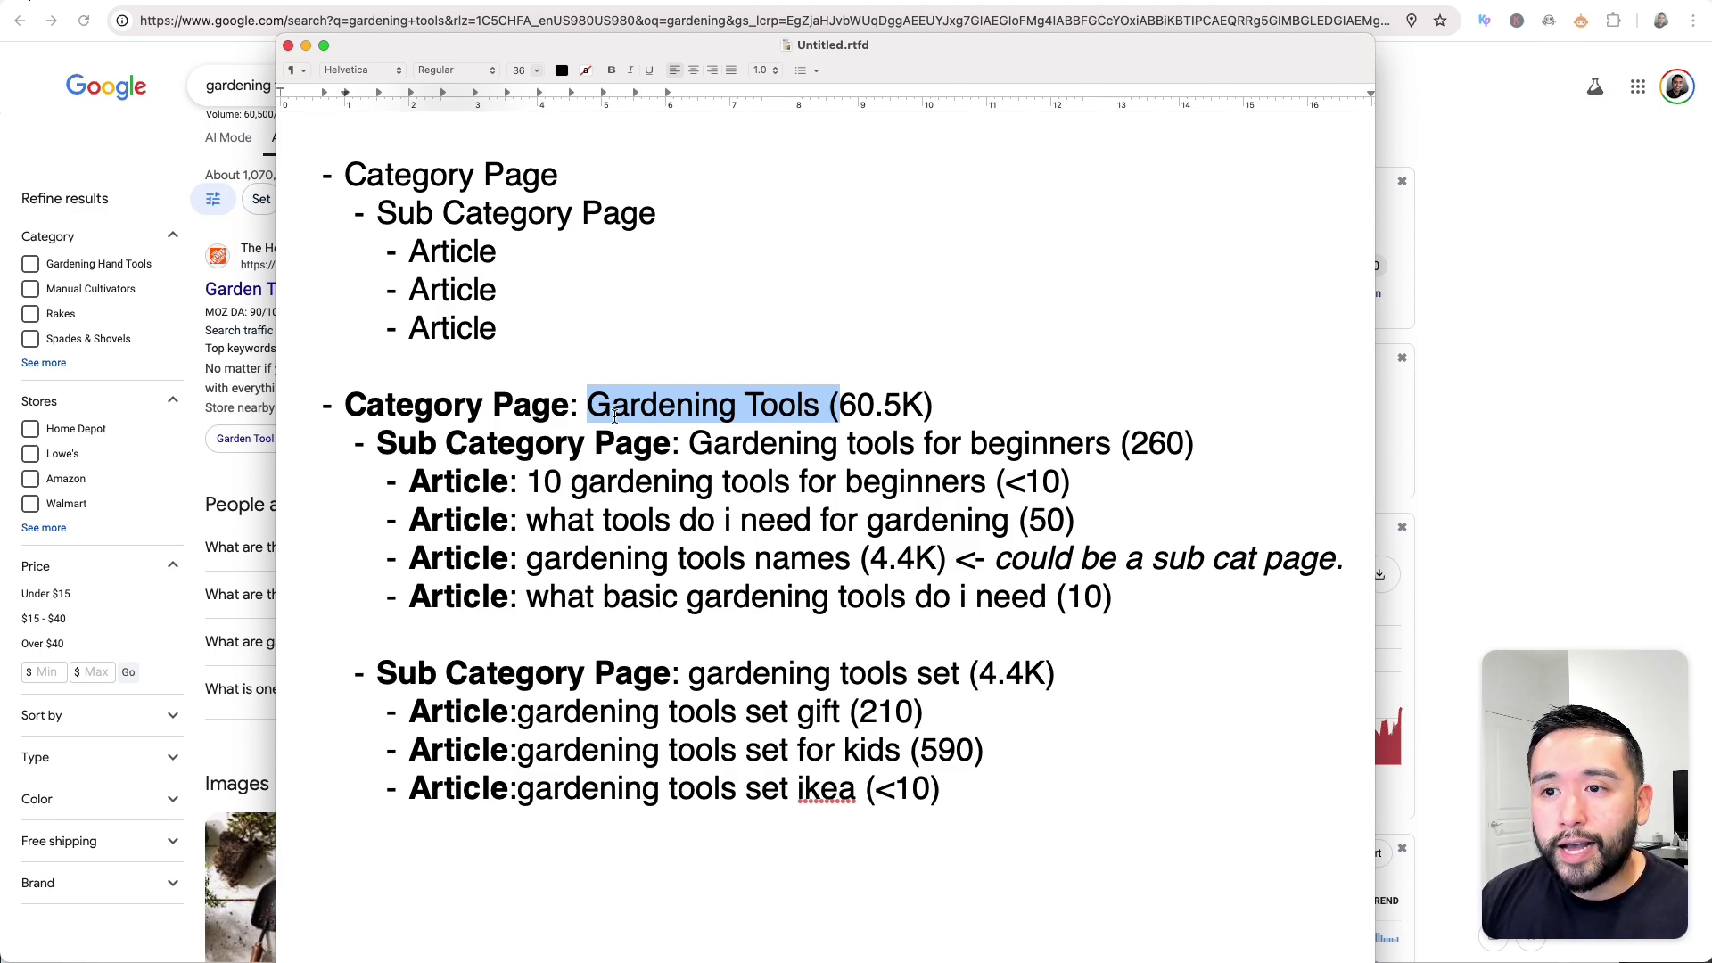
drag(613, 411, 758, 401)
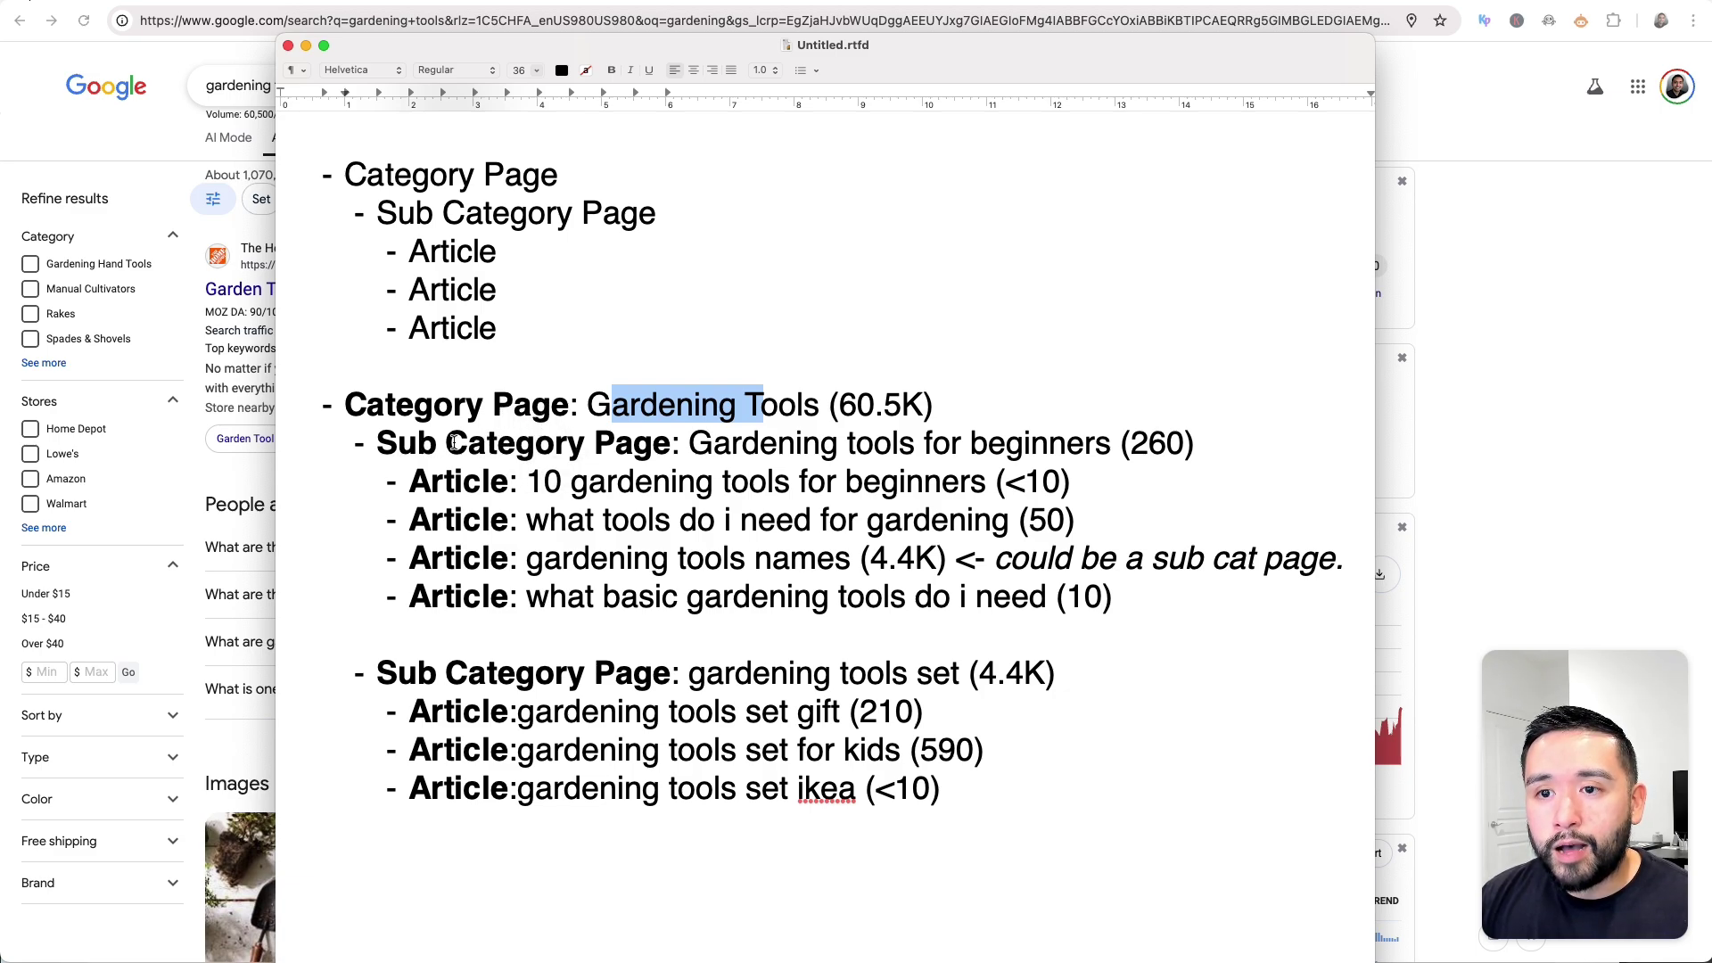
Step: Review the Gardening tools for beginners sub category and its articles, including the search volume and note on gardening tools names
drag(399, 443, 1167, 446)
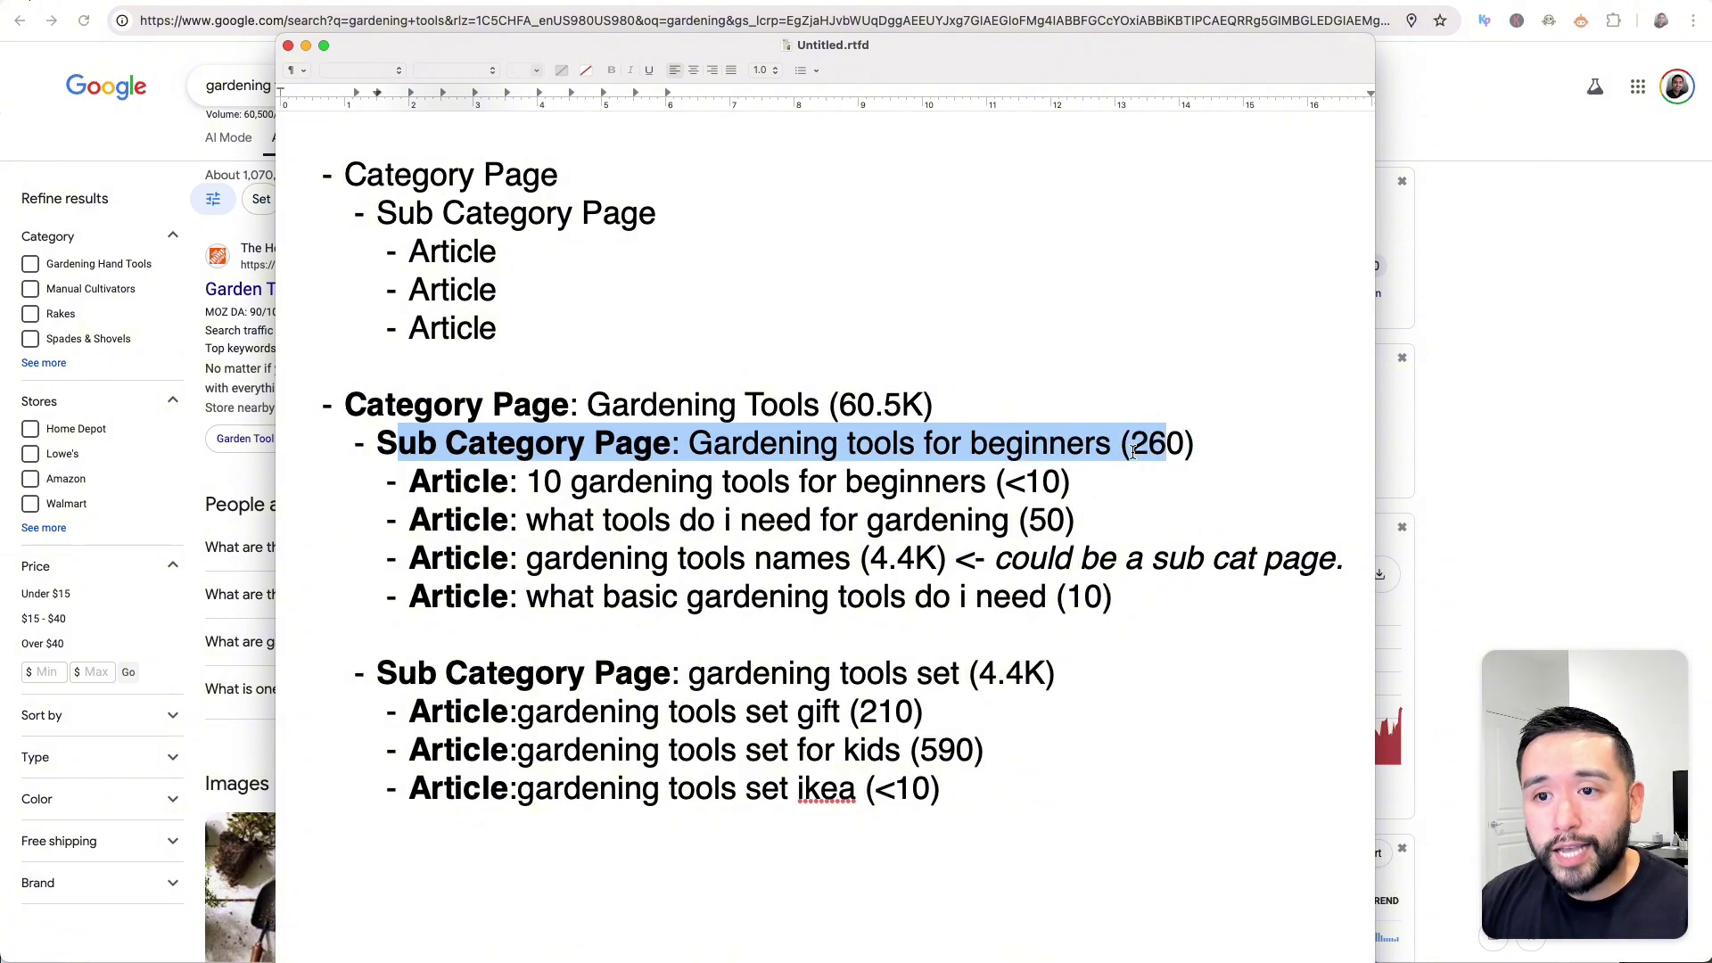
drag(689, 675, 983, 678)
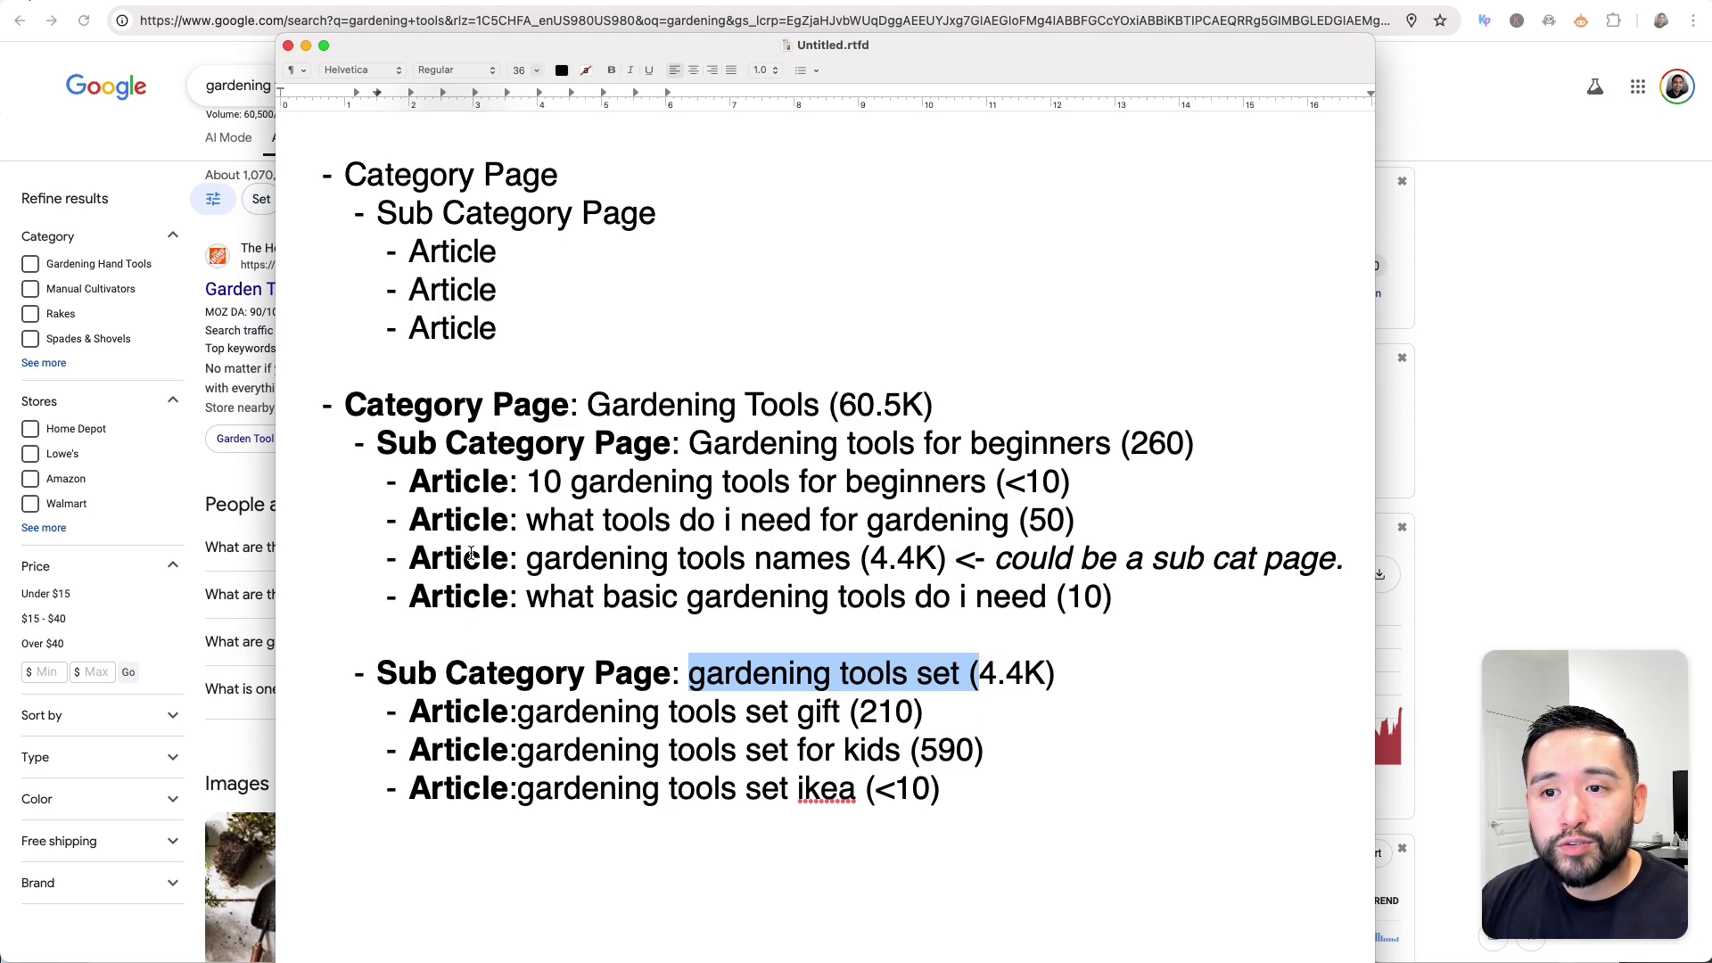
drag(431, 481, 656, 600)
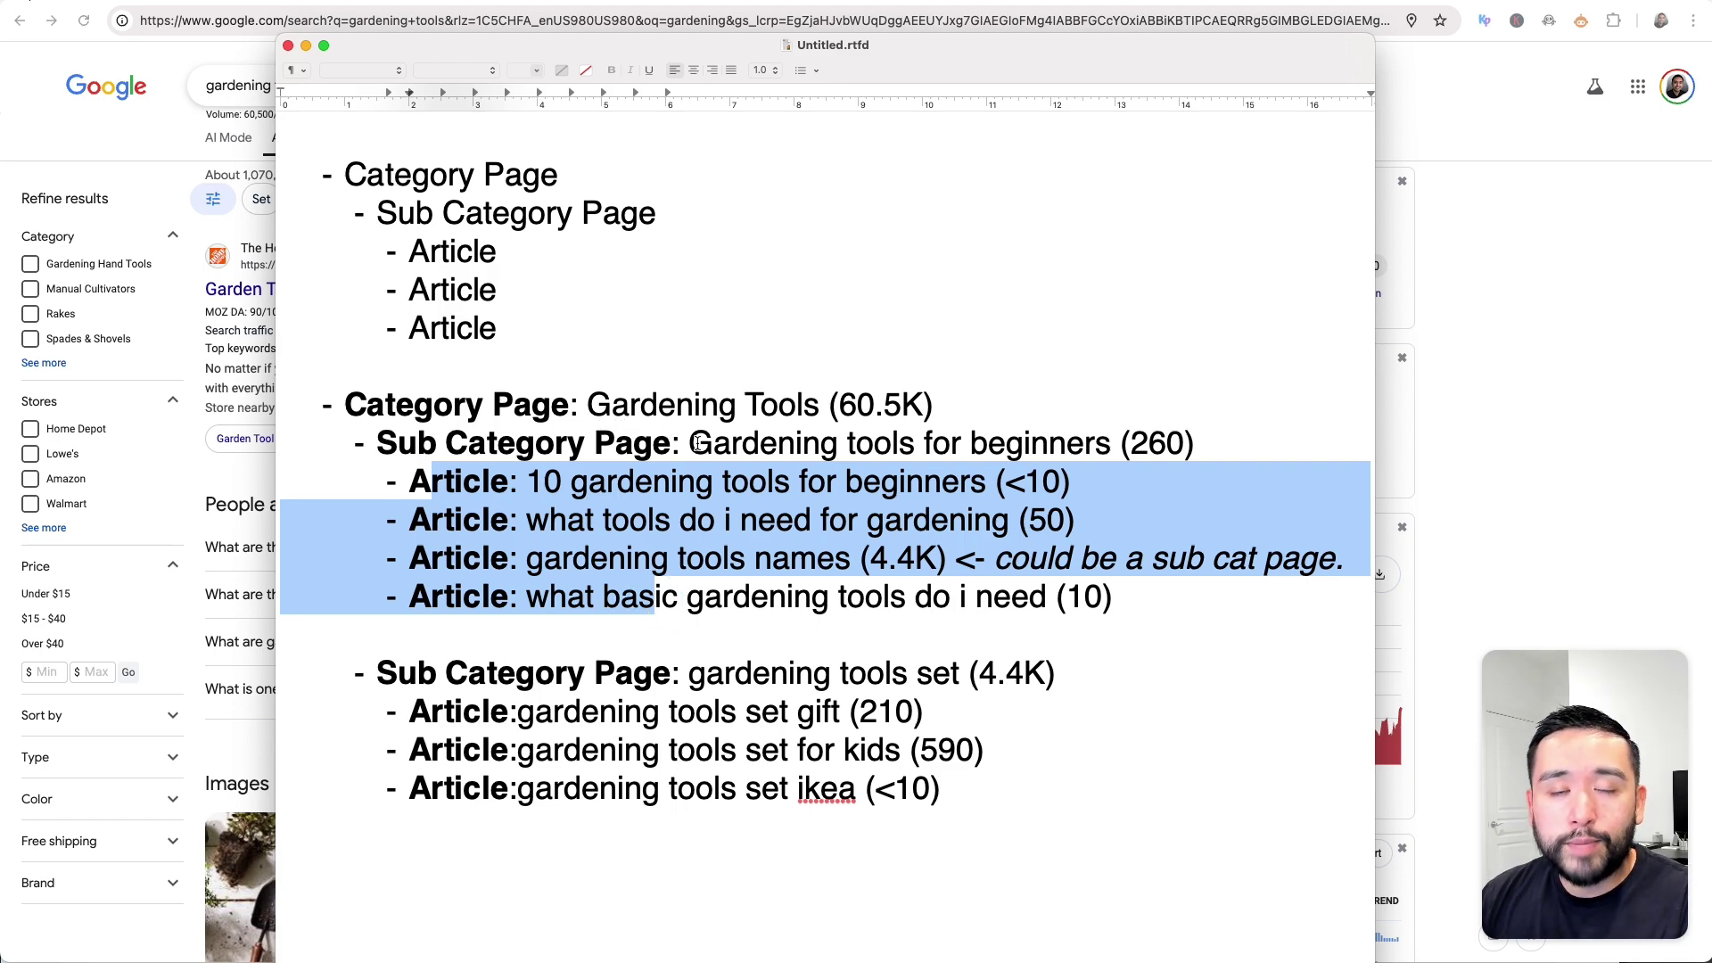
drag(527, 481, 985, 482)
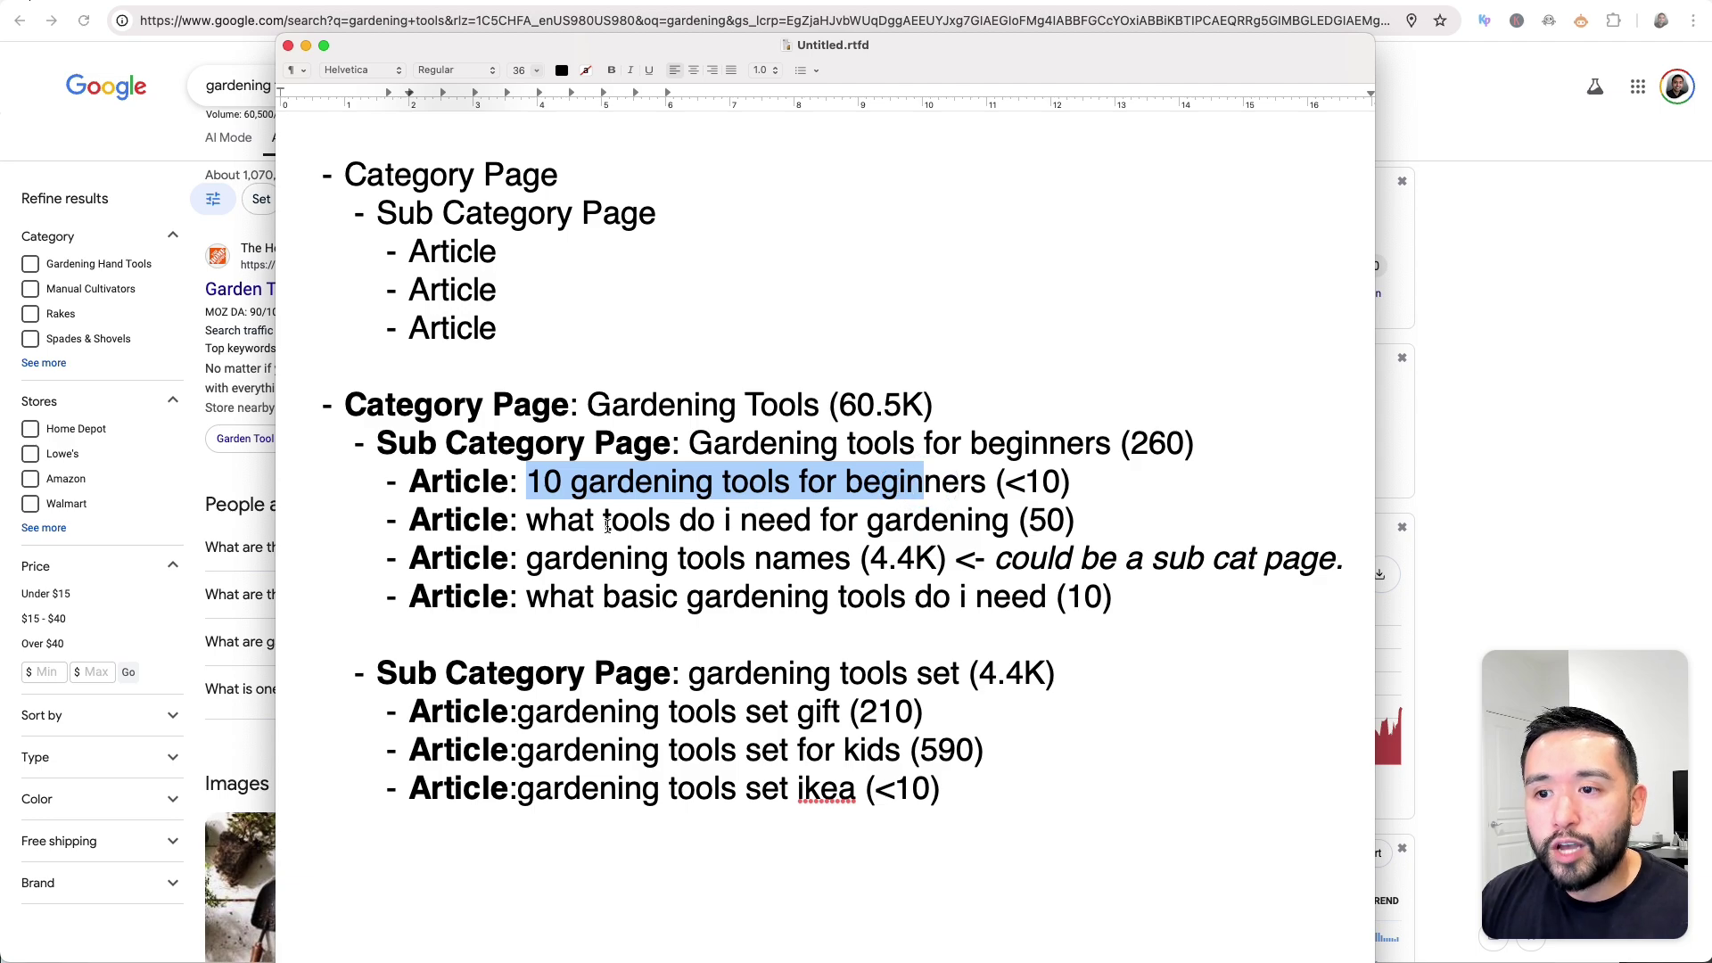
drag(527, 519, 972, 522)
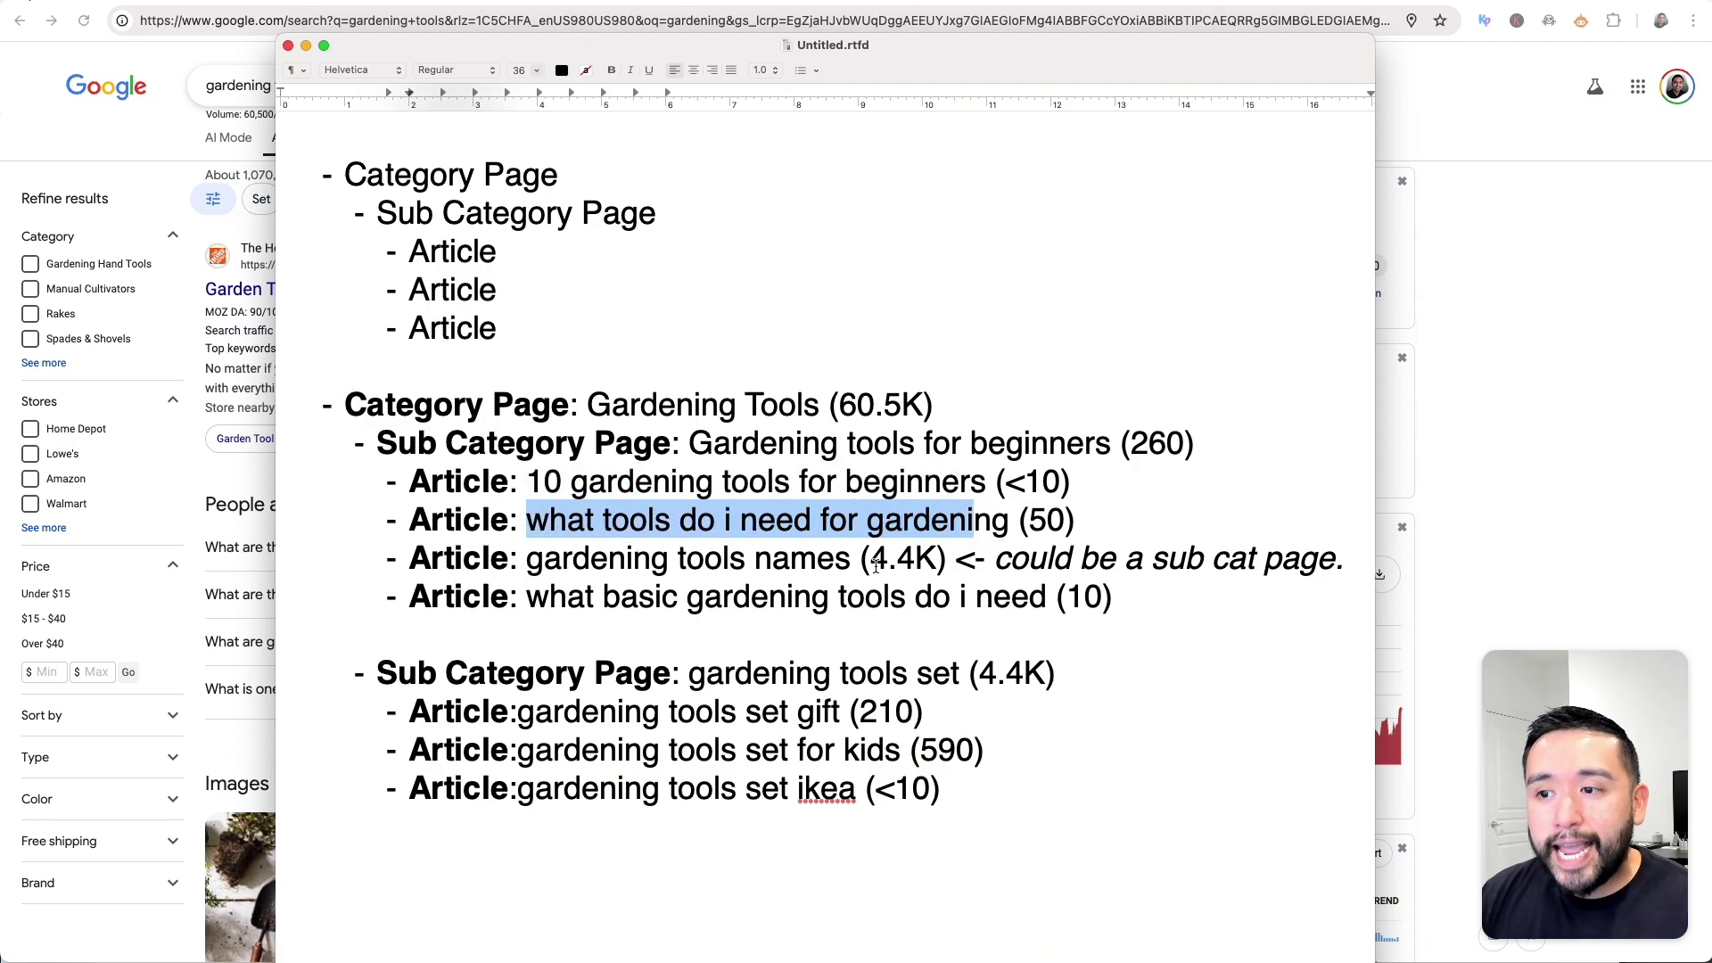
drag(873, 560, 944, 563)
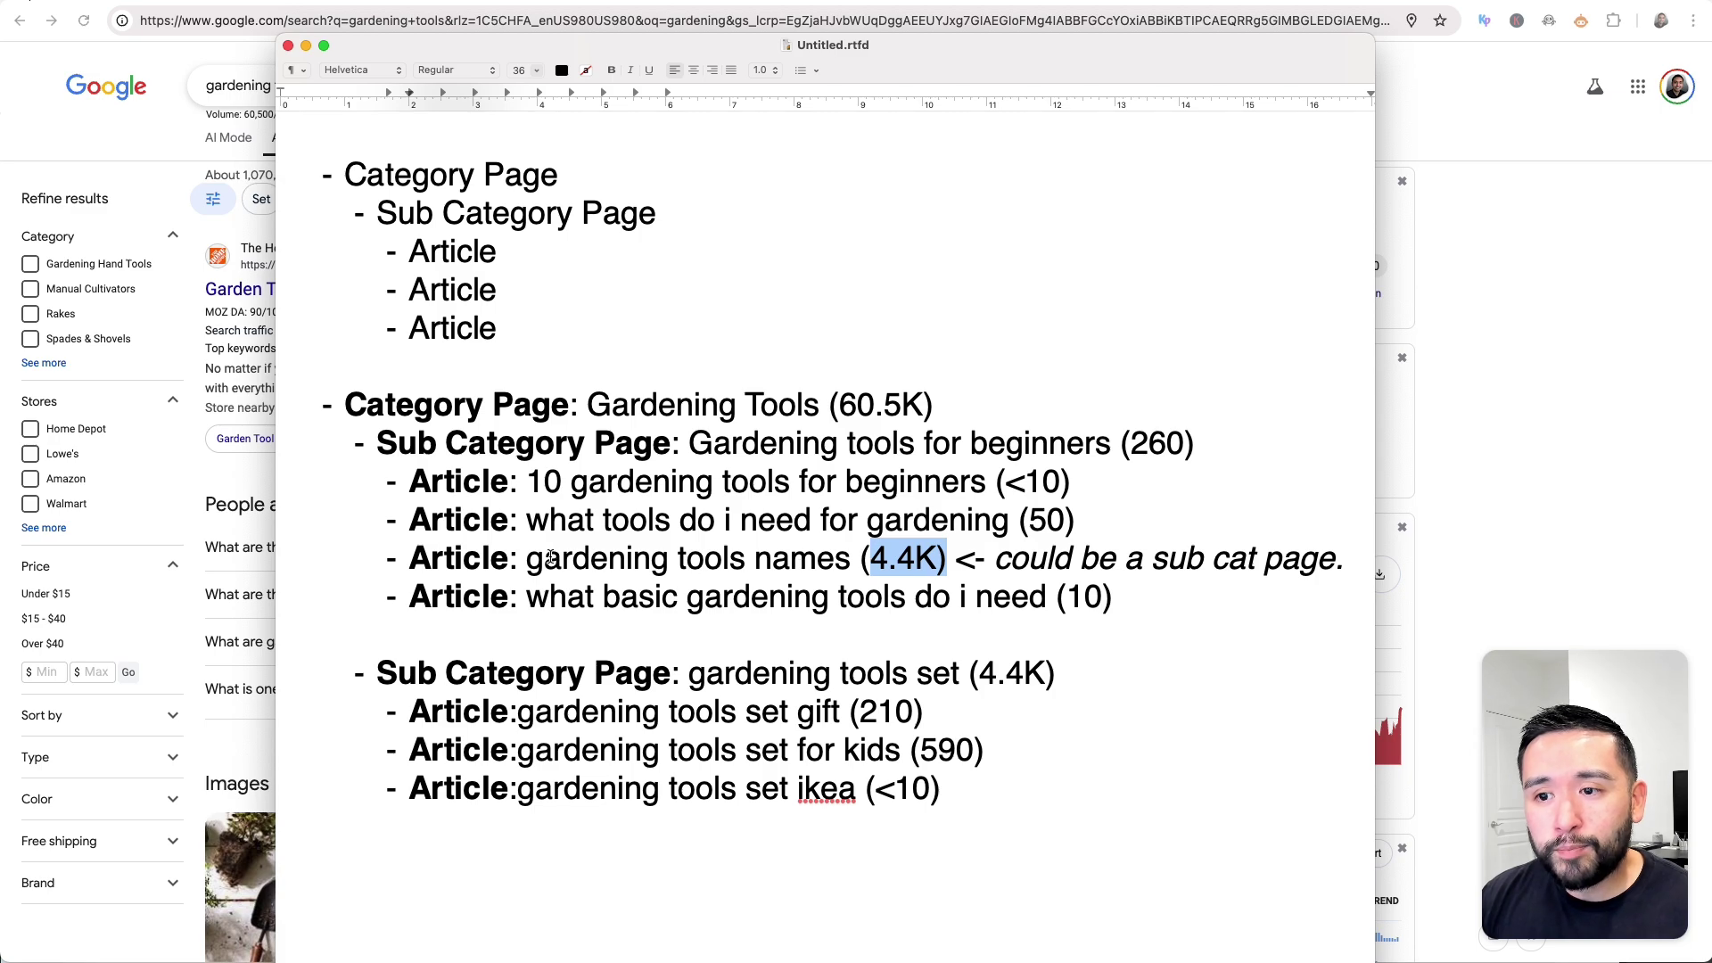
drag(527, 559, 756, 560)
drag(986, 558, 1276, 558)
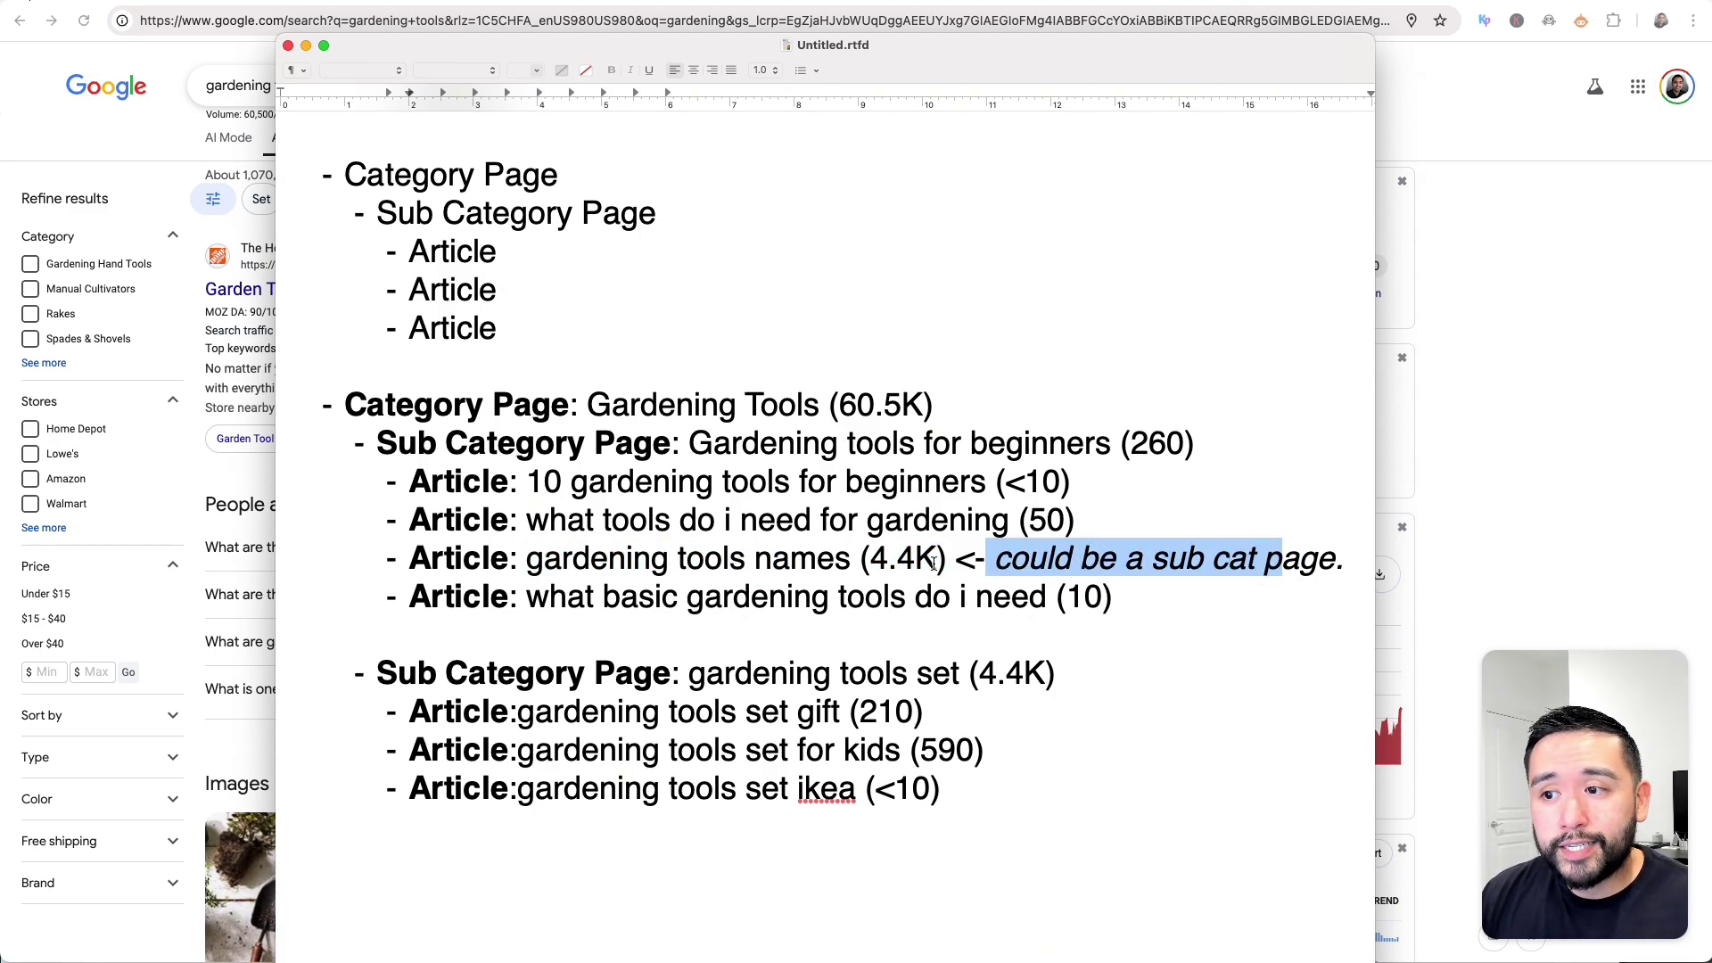
drag(936, 560, 863, 560)
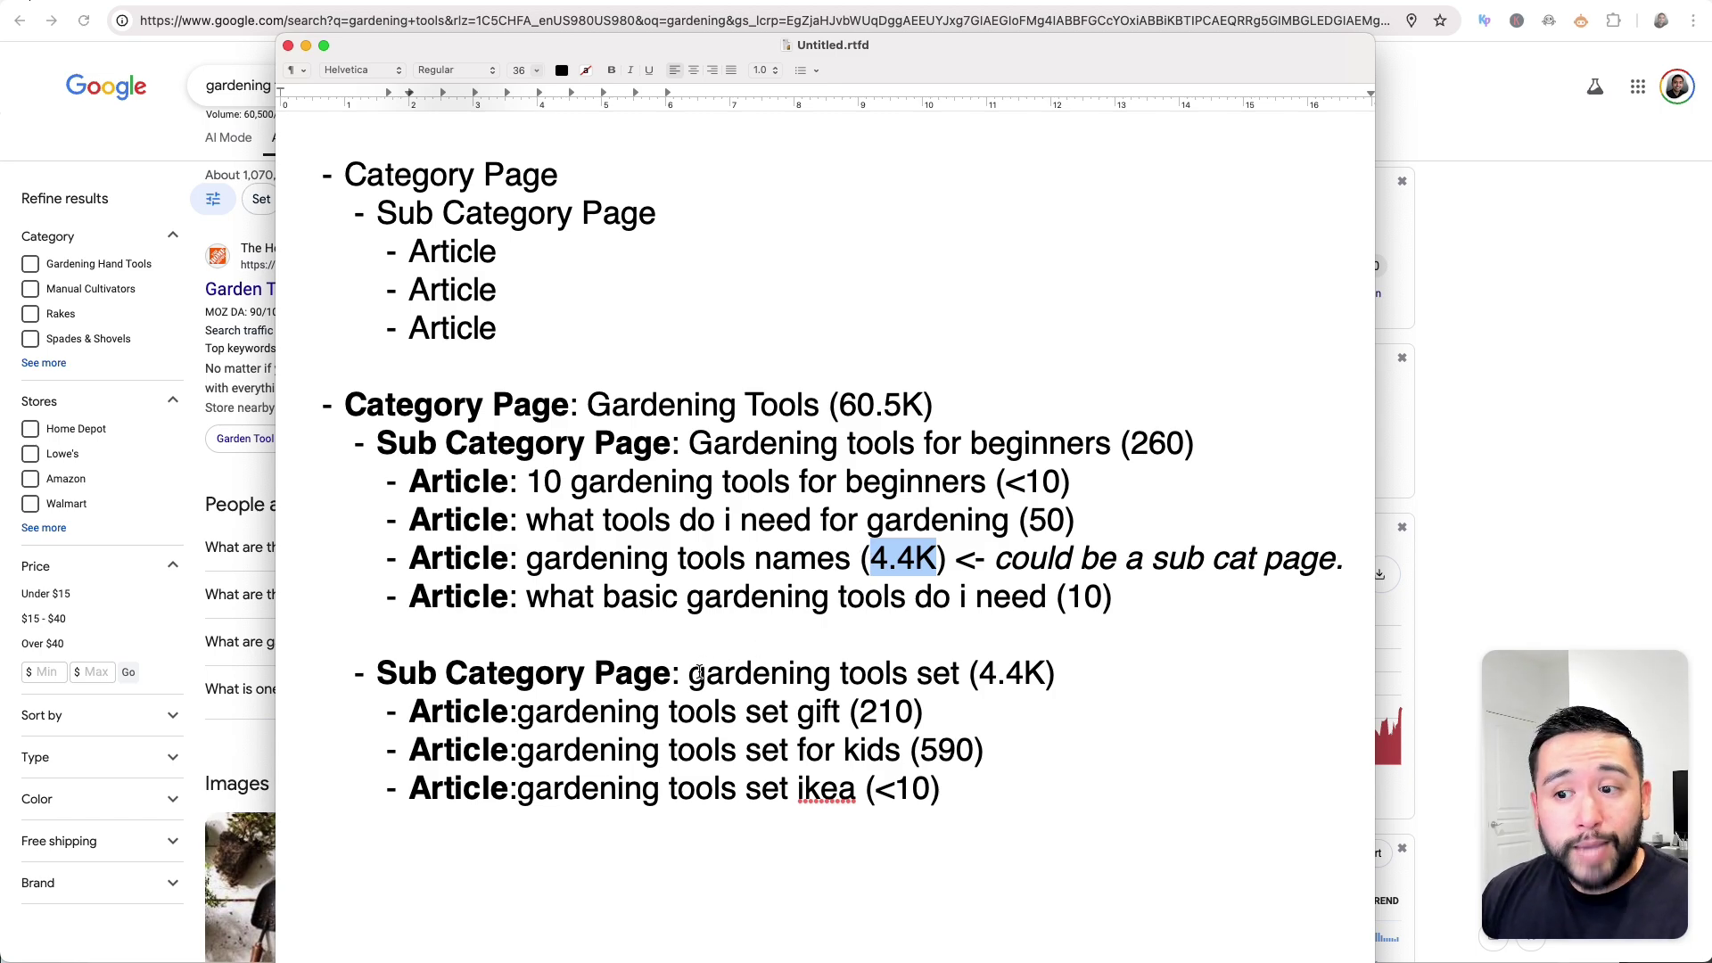
Step: Compare the gardening tools set sub category and its articles with the Gardening tools for beginners group
drag(694, 673, 969, 670)
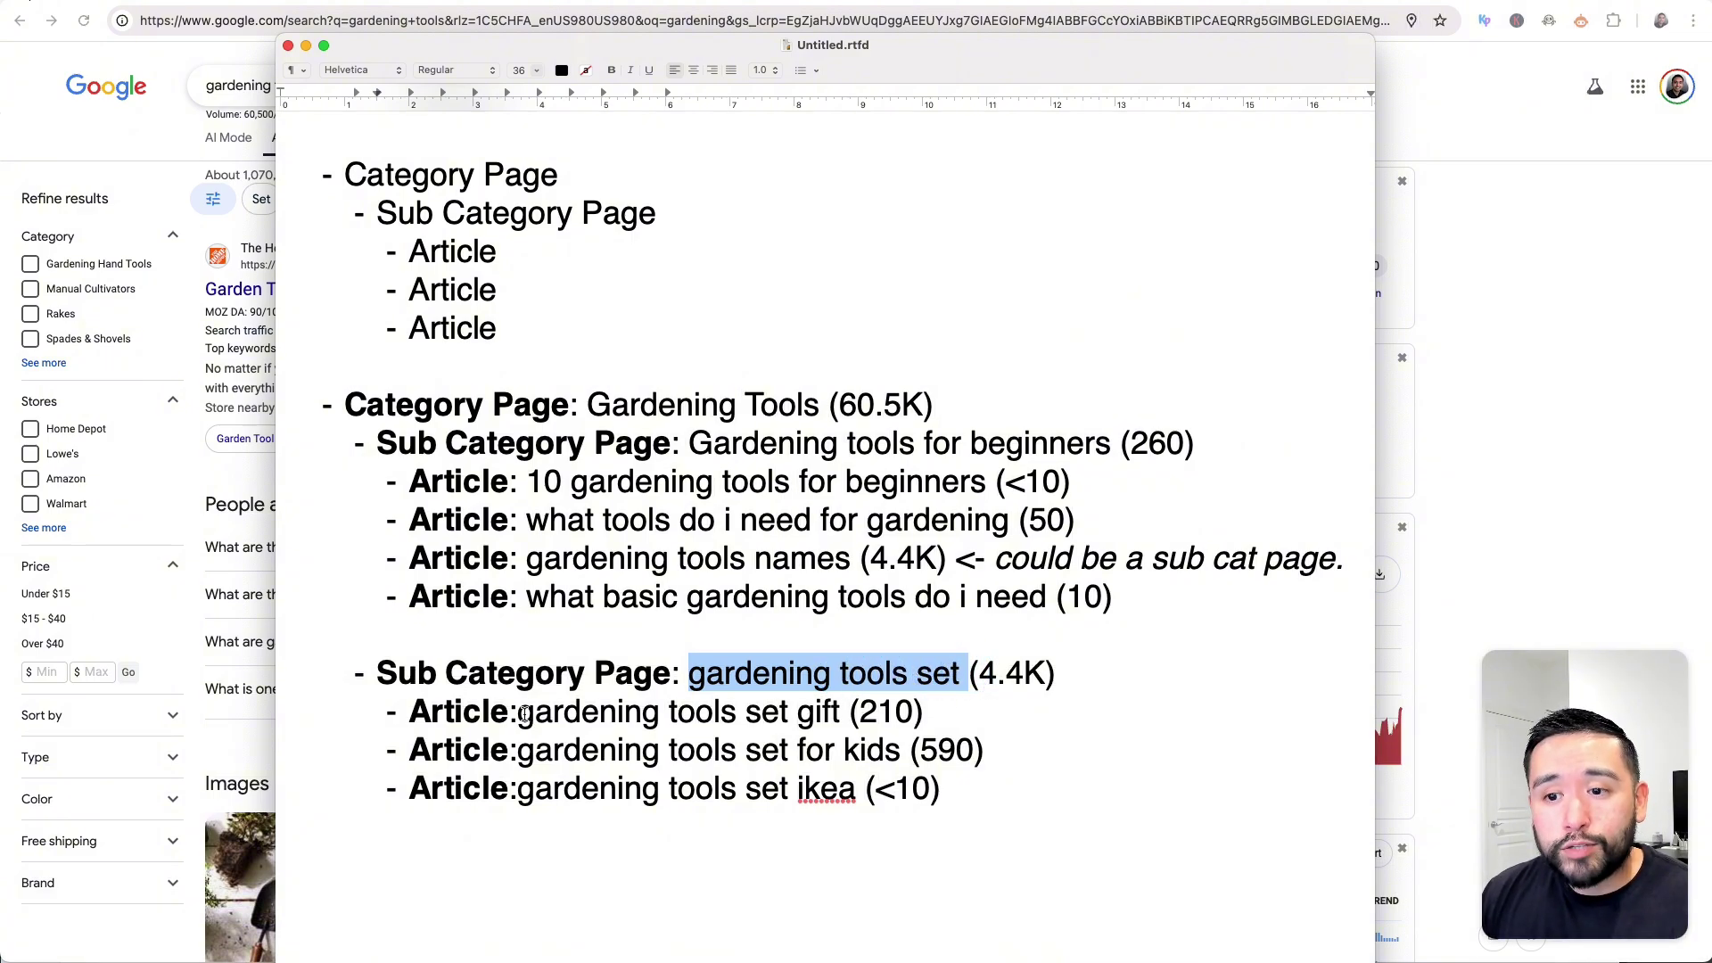
drag(457, 713, 612, 791)
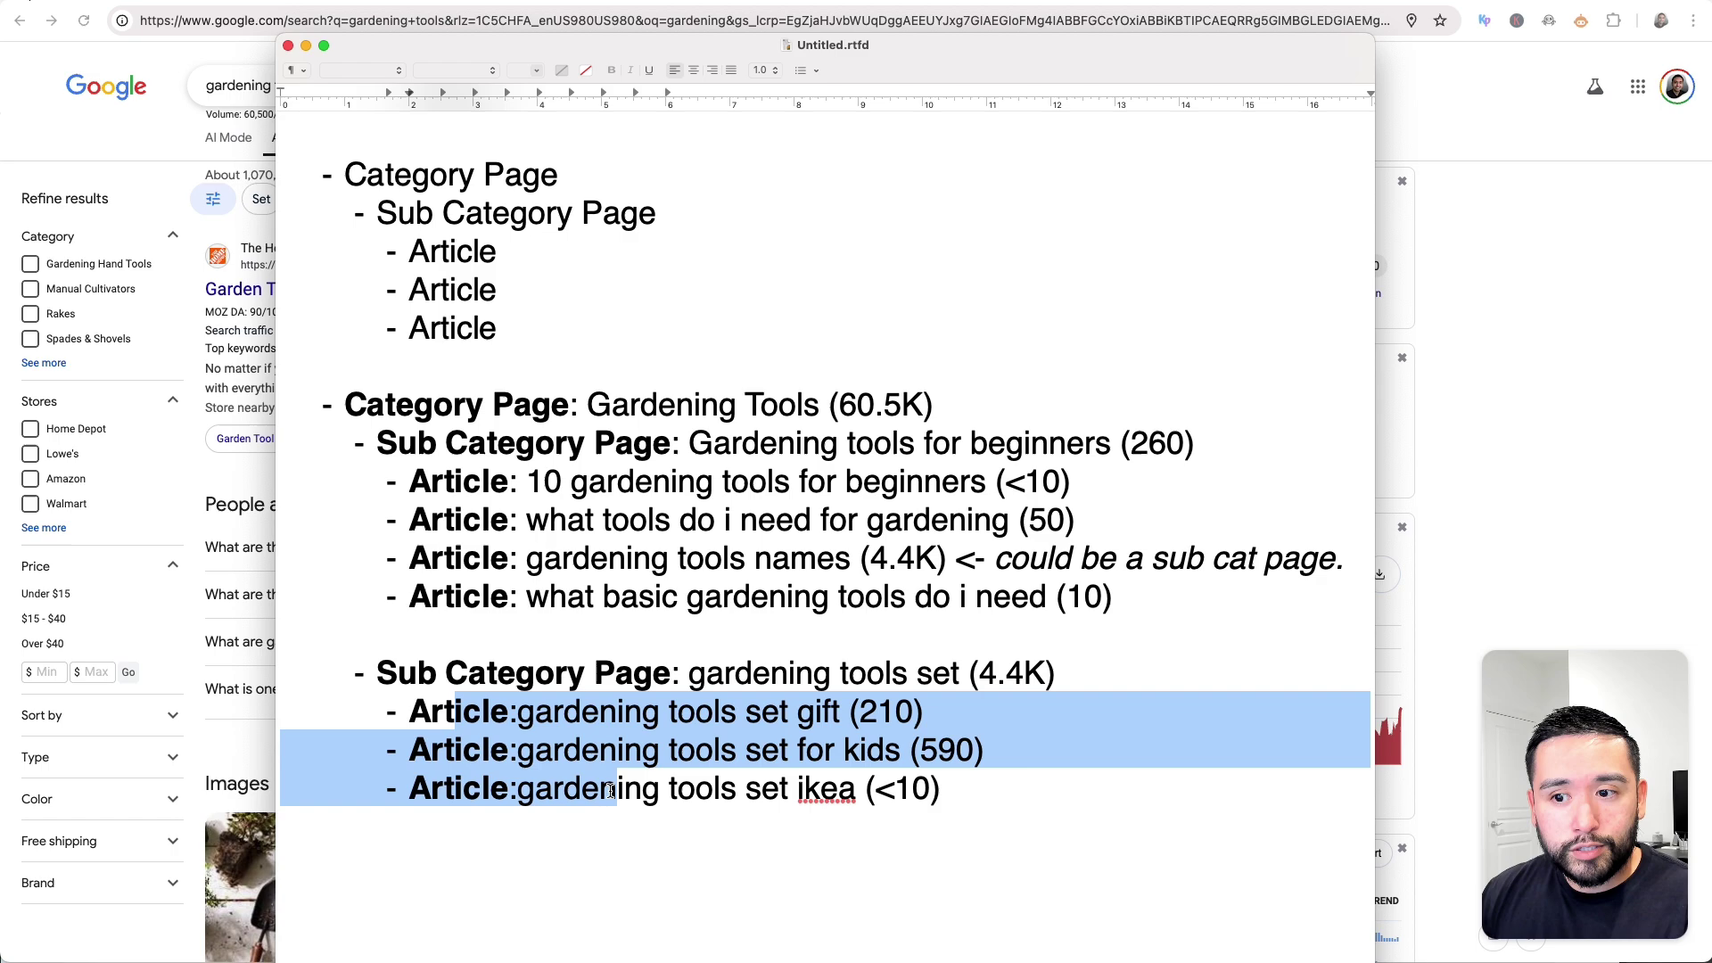
click(587, 754)
drag(463, 713, 599, 791)
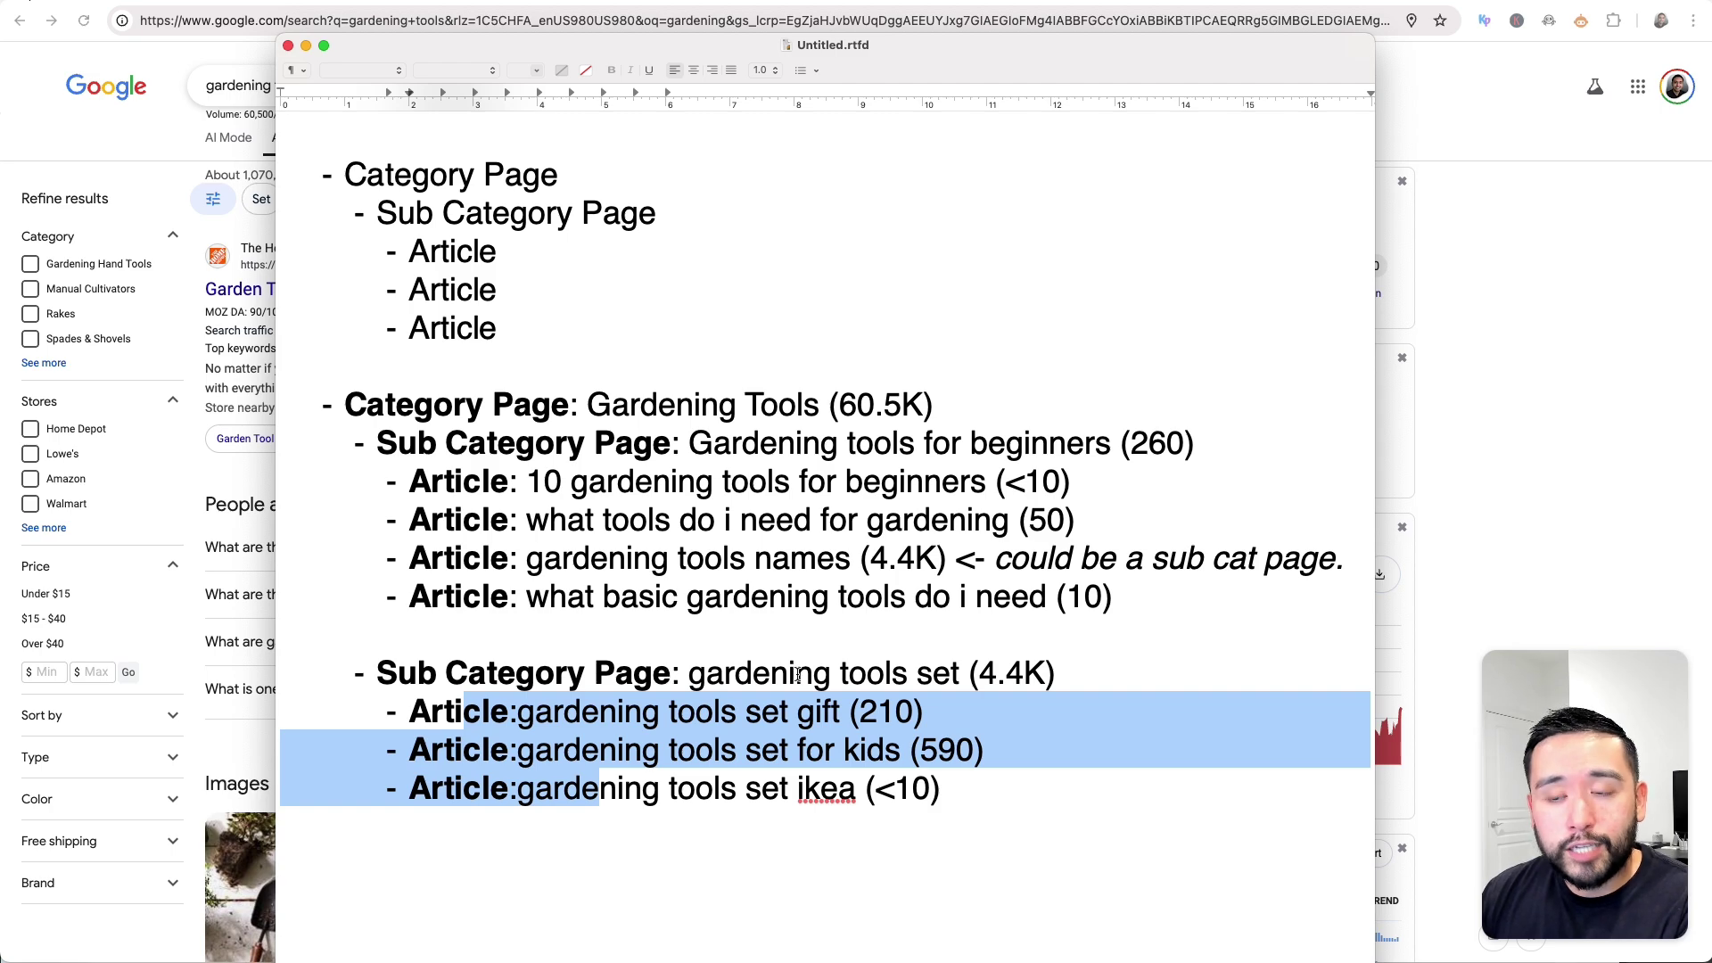
drag(620, 595, 434, 446)
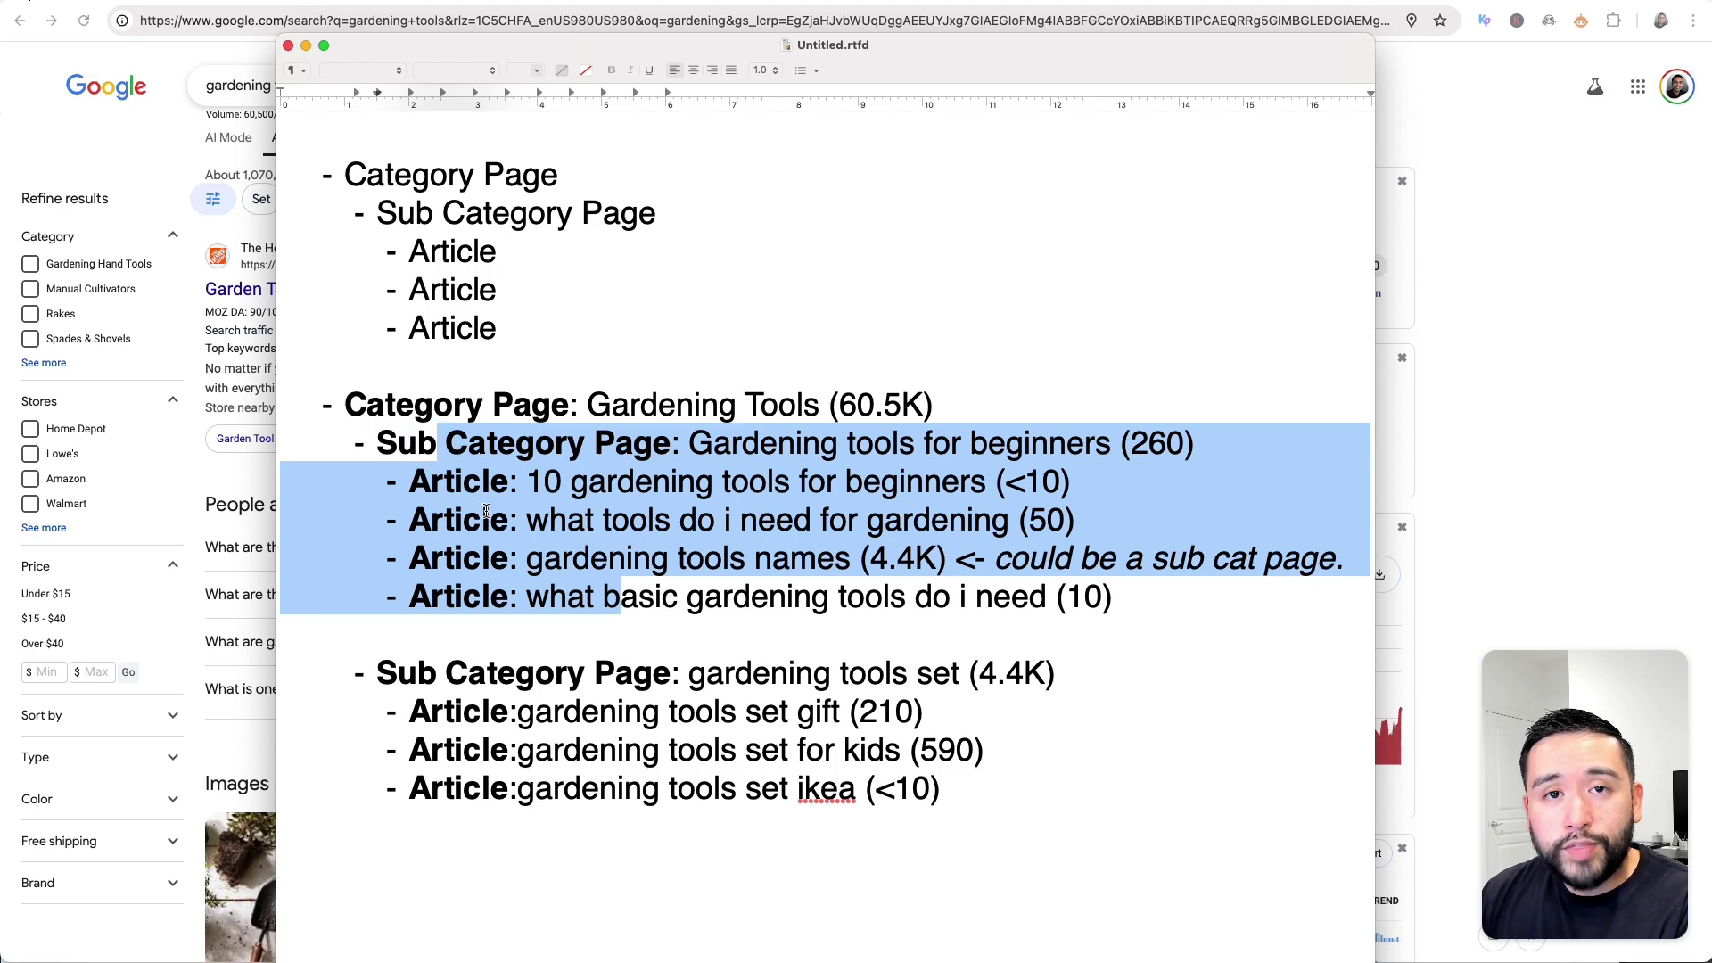
drag(443, 482, 543, 558)
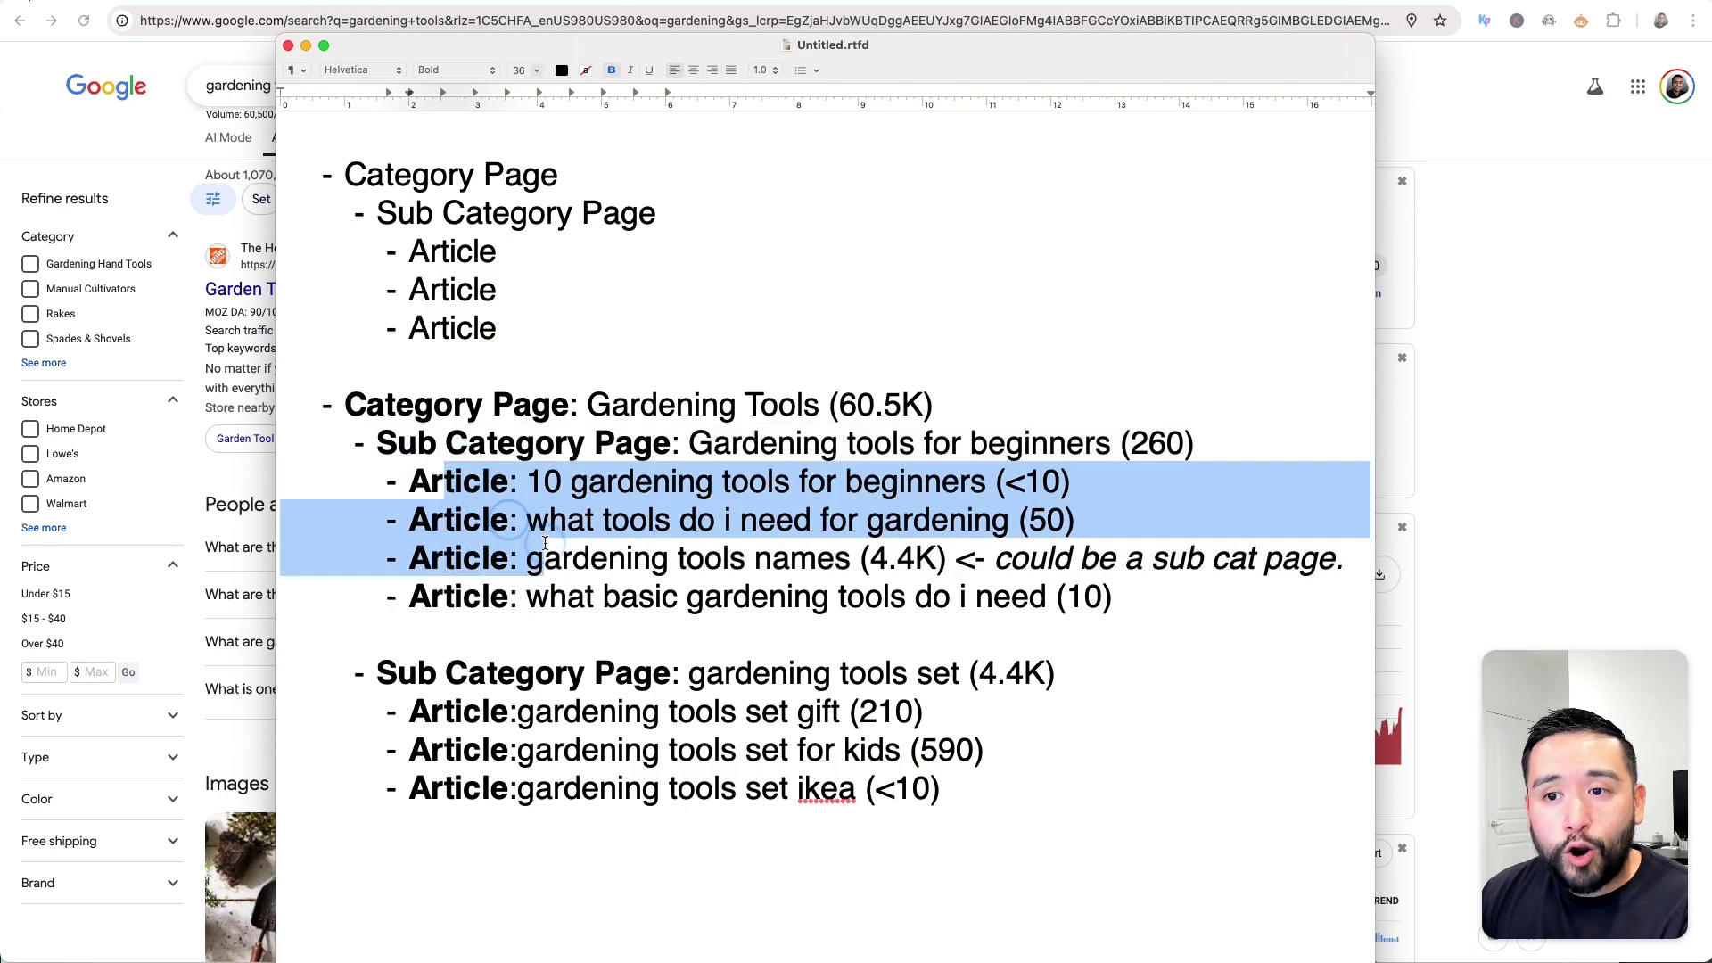
mouse_move(444, 711)
mouse_down()
mouse_move(456, 753)
mouse_move(579, 769)
mouse_move(526, 788)
mouse_move(406, 678)
mouse_move(356, 675)
mouse_up()
click(579, 774)
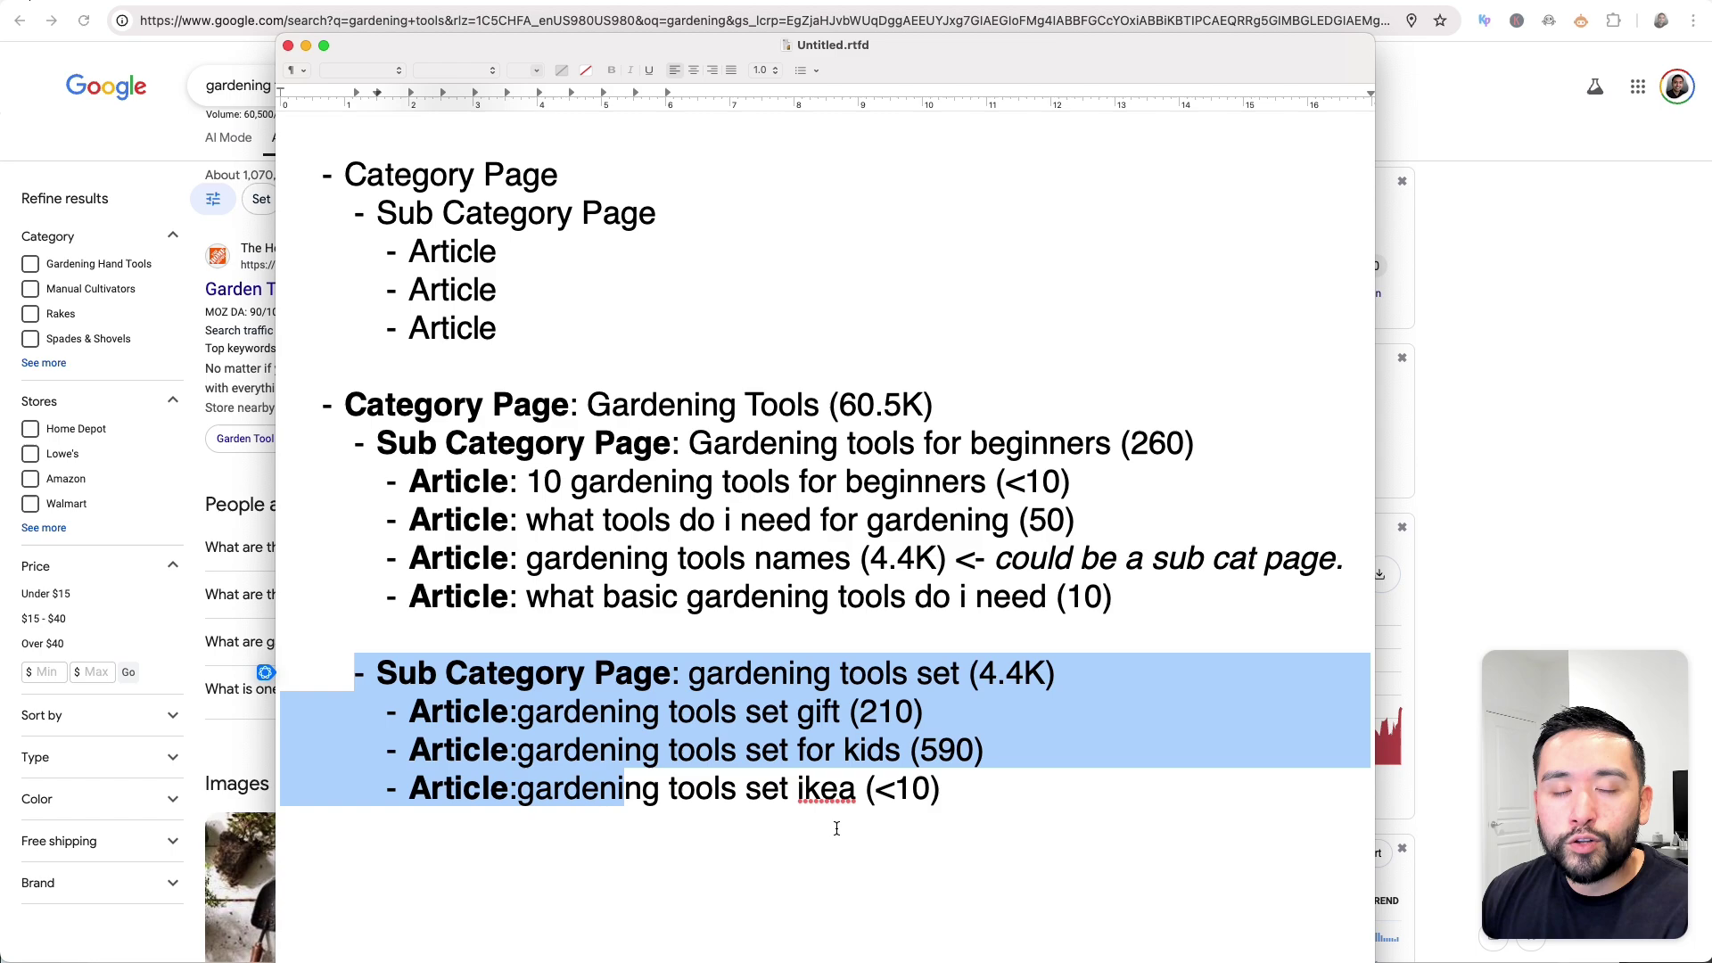
drag(579, 788, 851, 776)
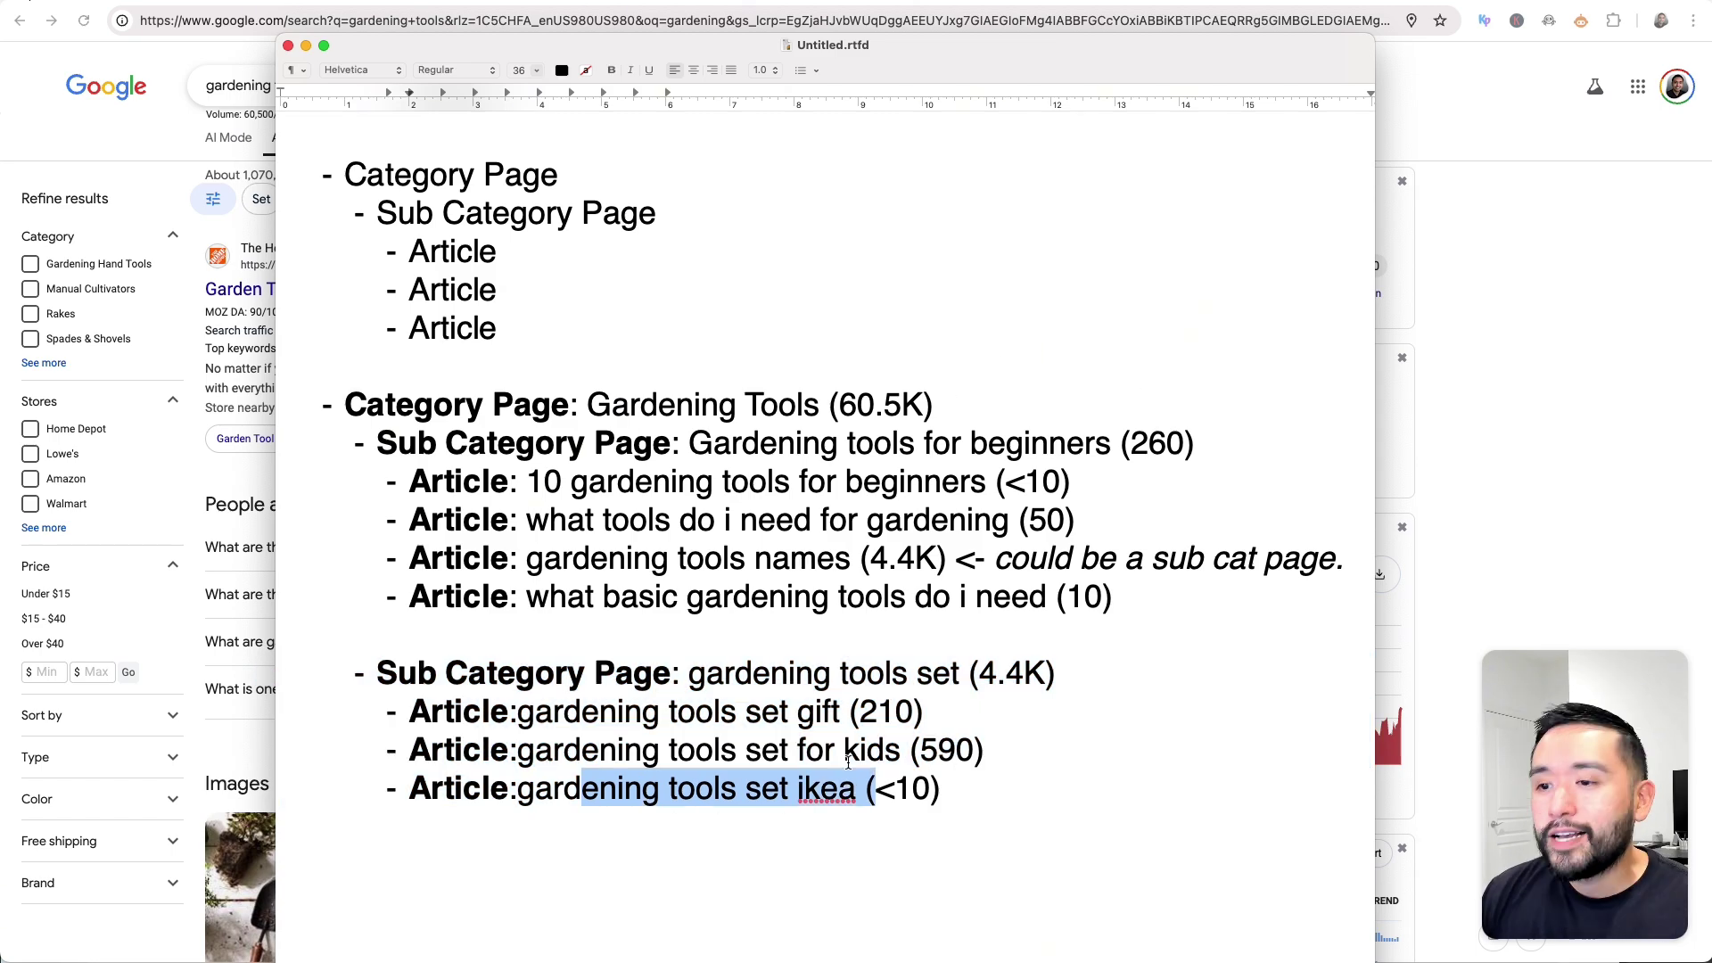
drag(415, 673, 796, 769)
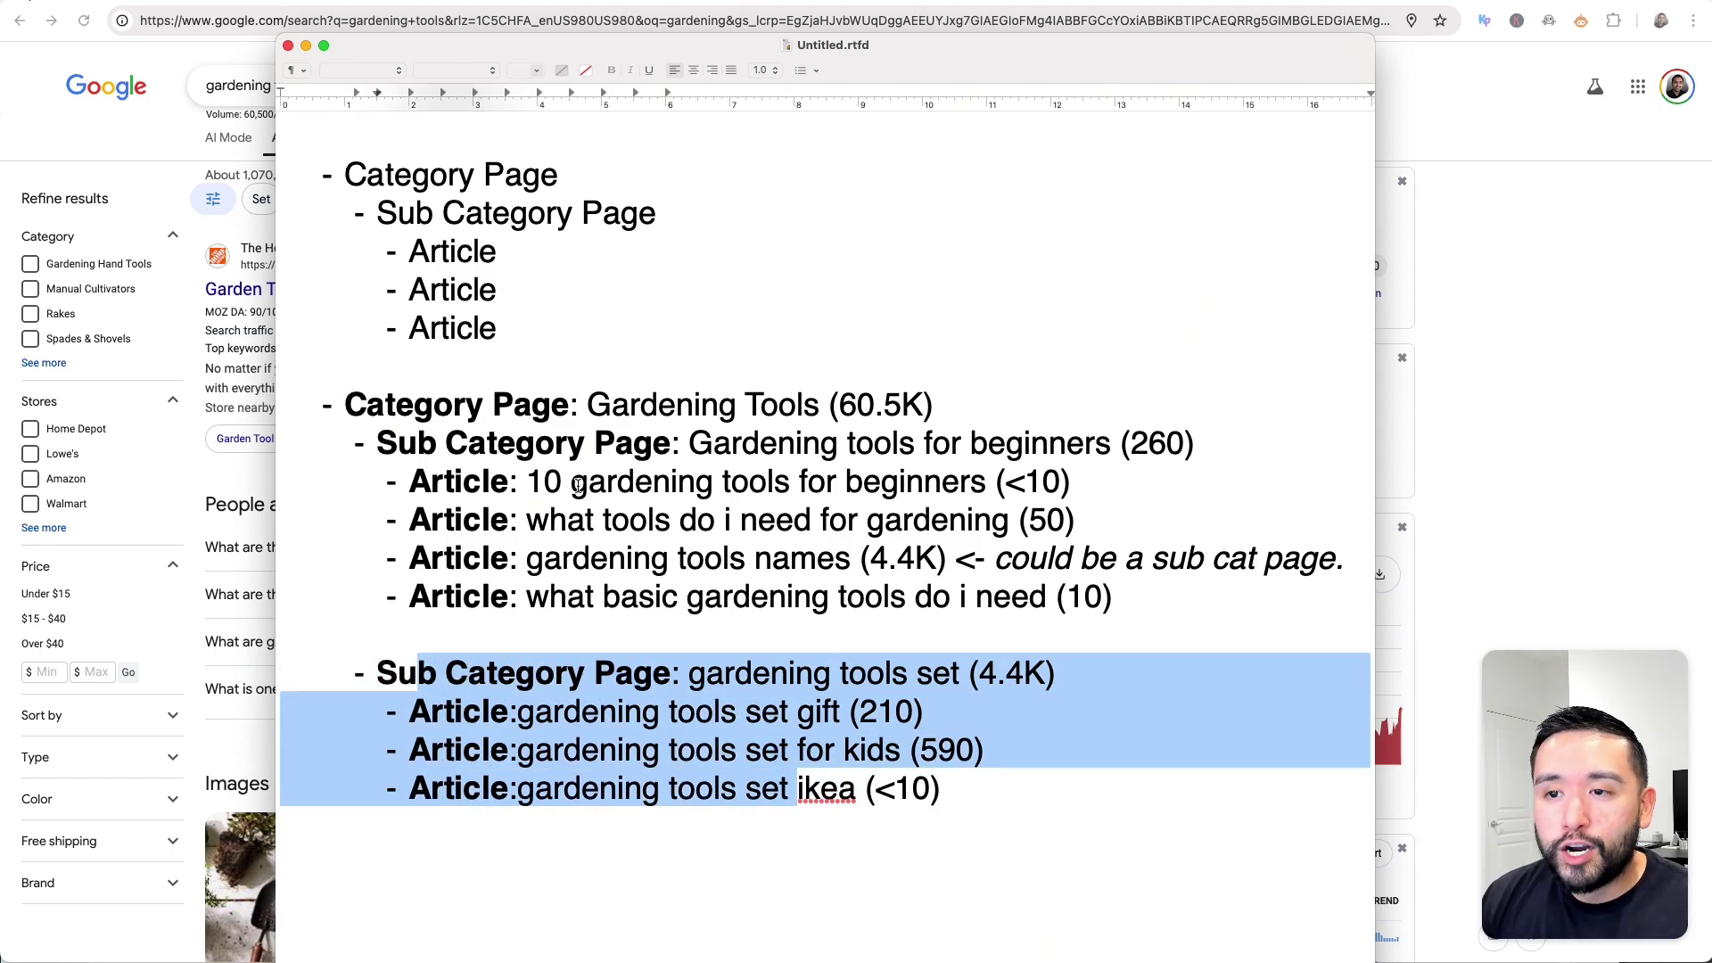
drag(531, 431, 883, 595)
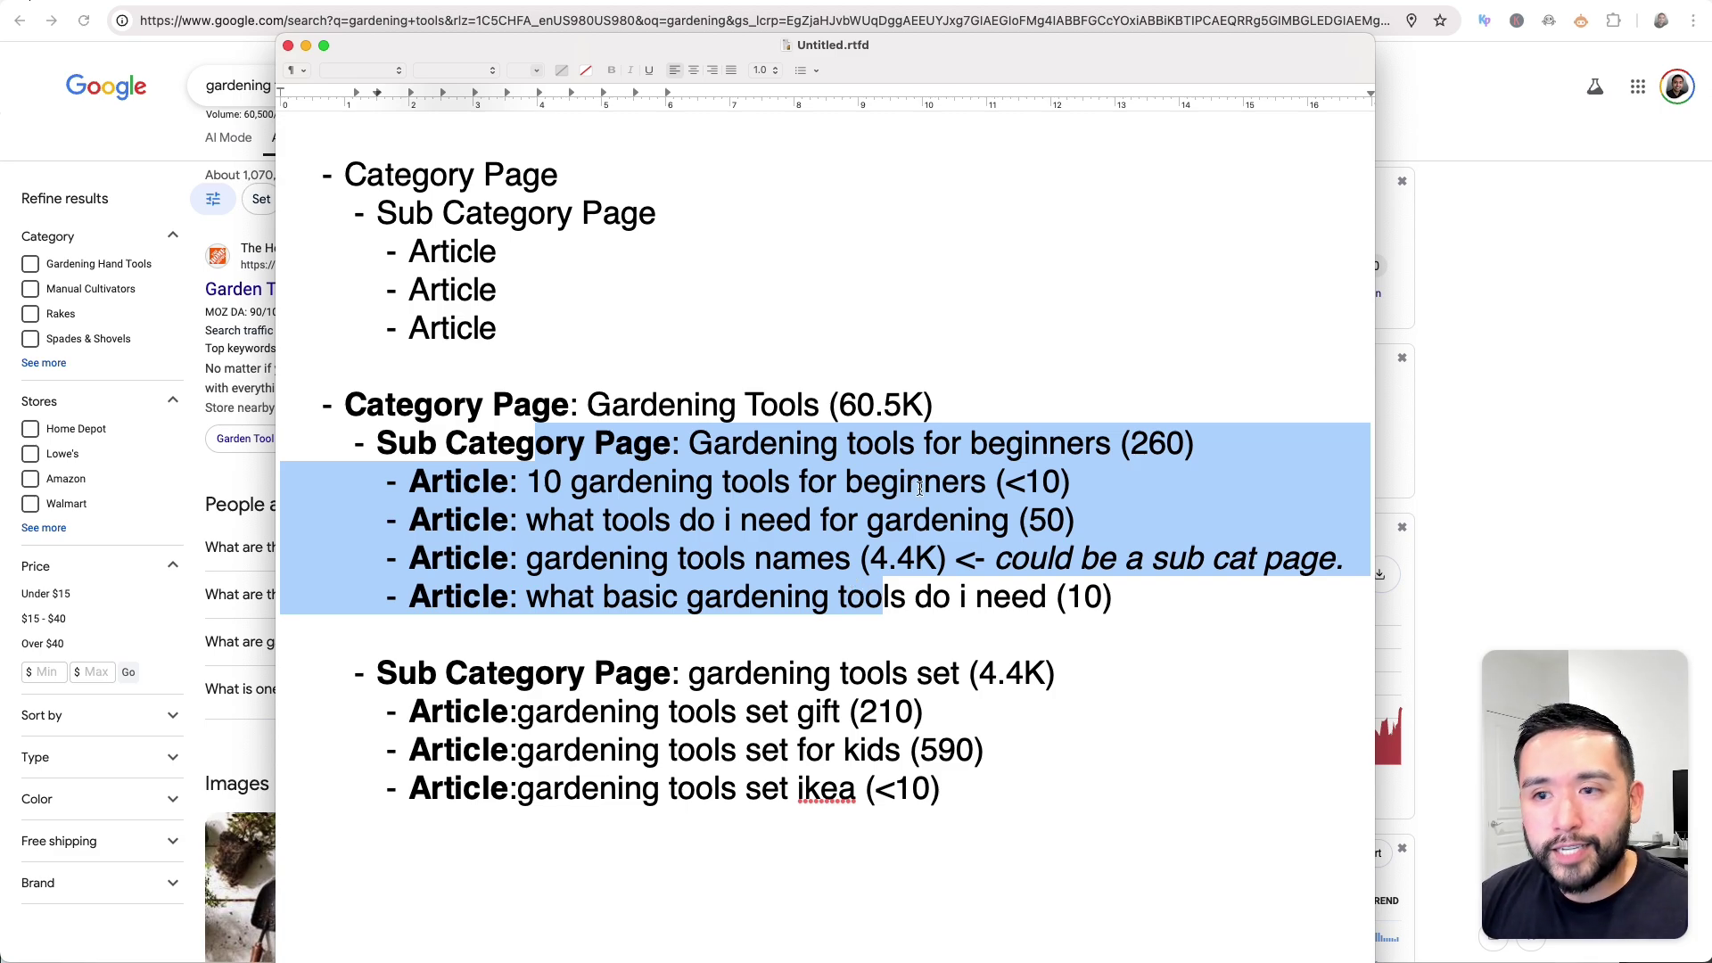
click(751, 484)
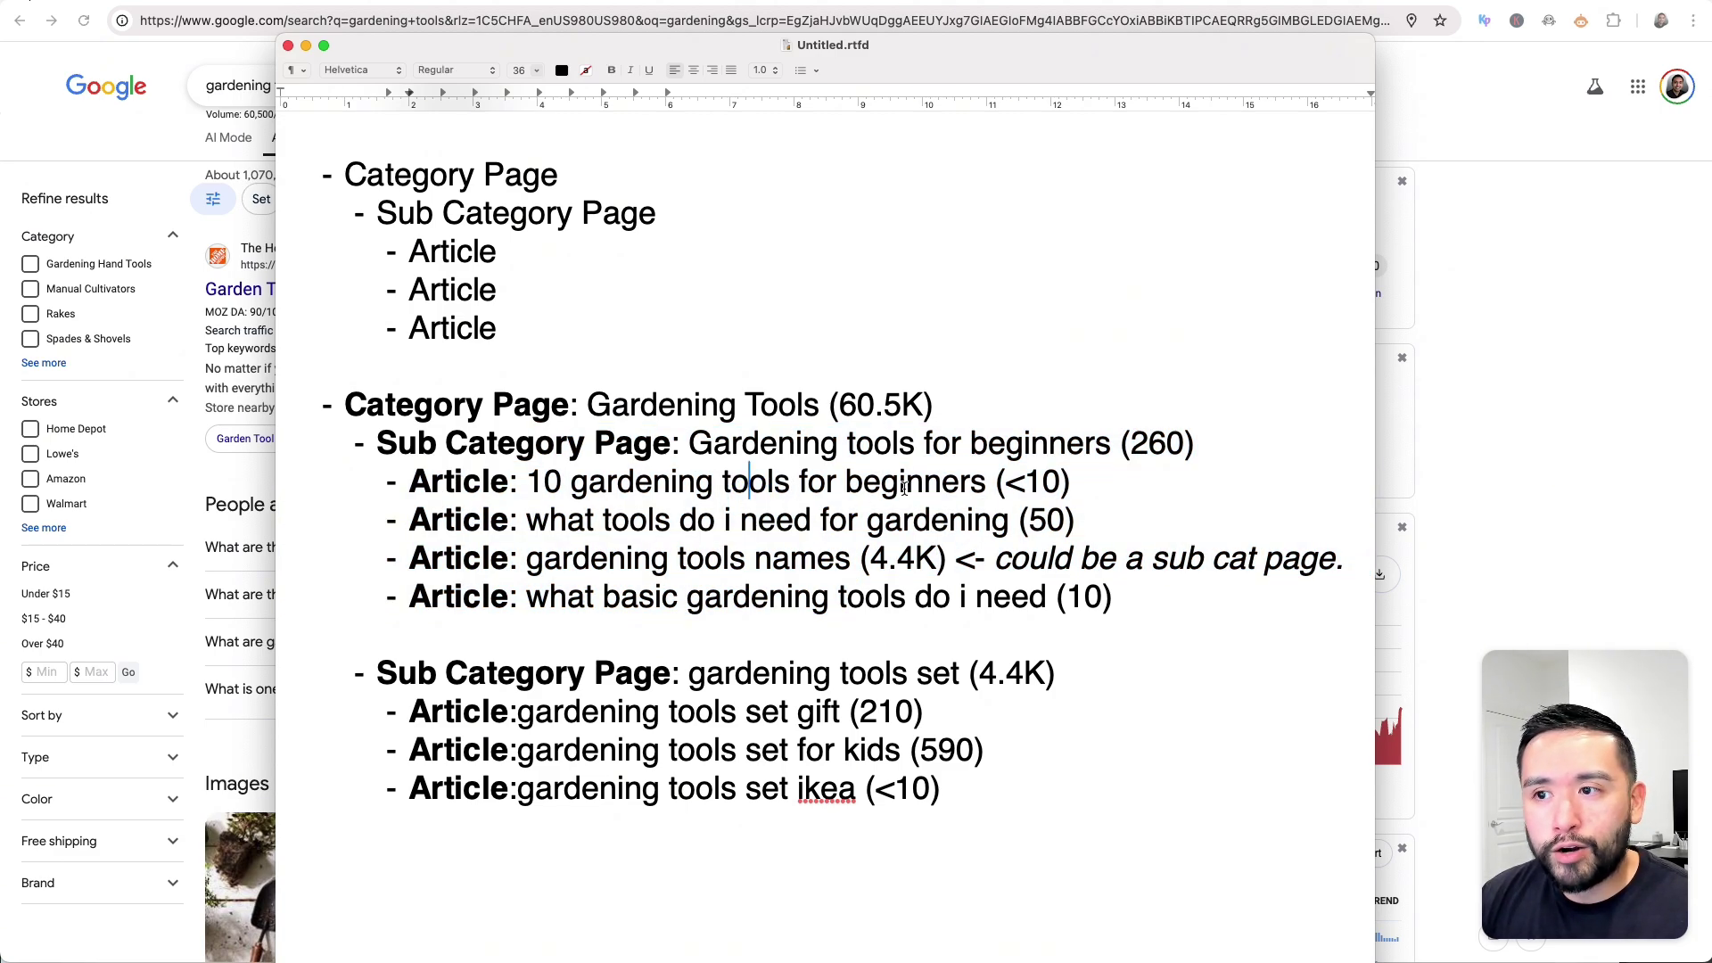
double_click(870, 408)
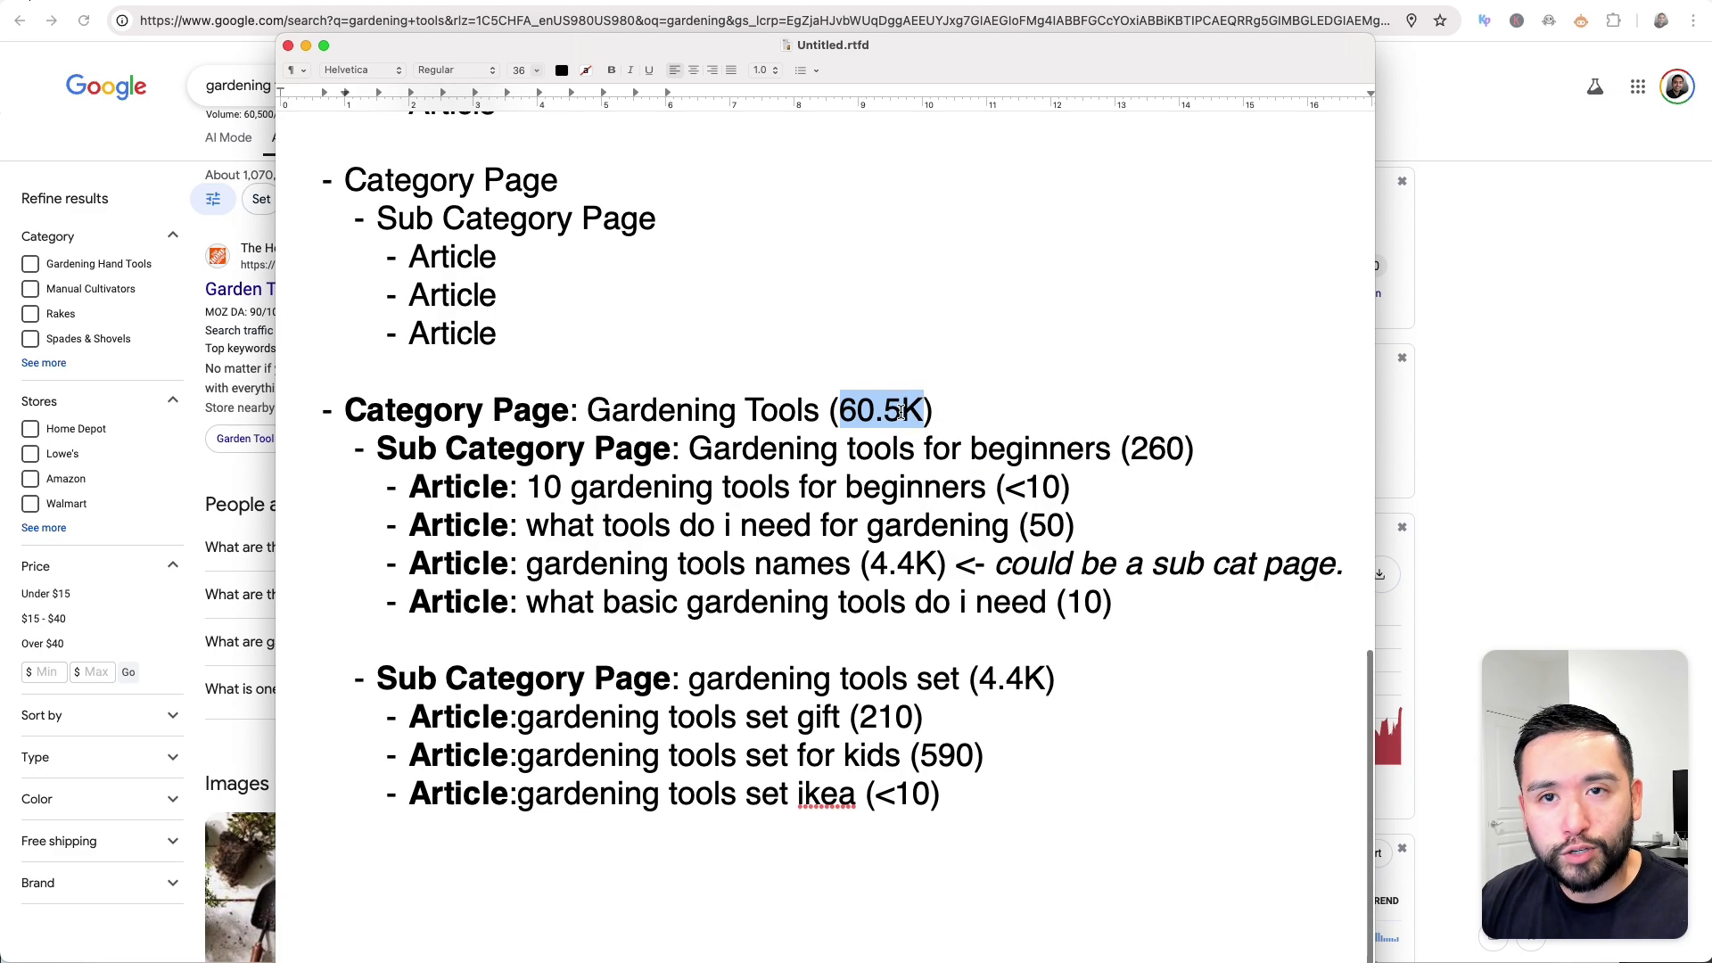
Step: Switch to Chrome, view the Keywords Everywhere site, and examine the related and long-tail keywords in the Google results for gardening tools
click(176, 160)
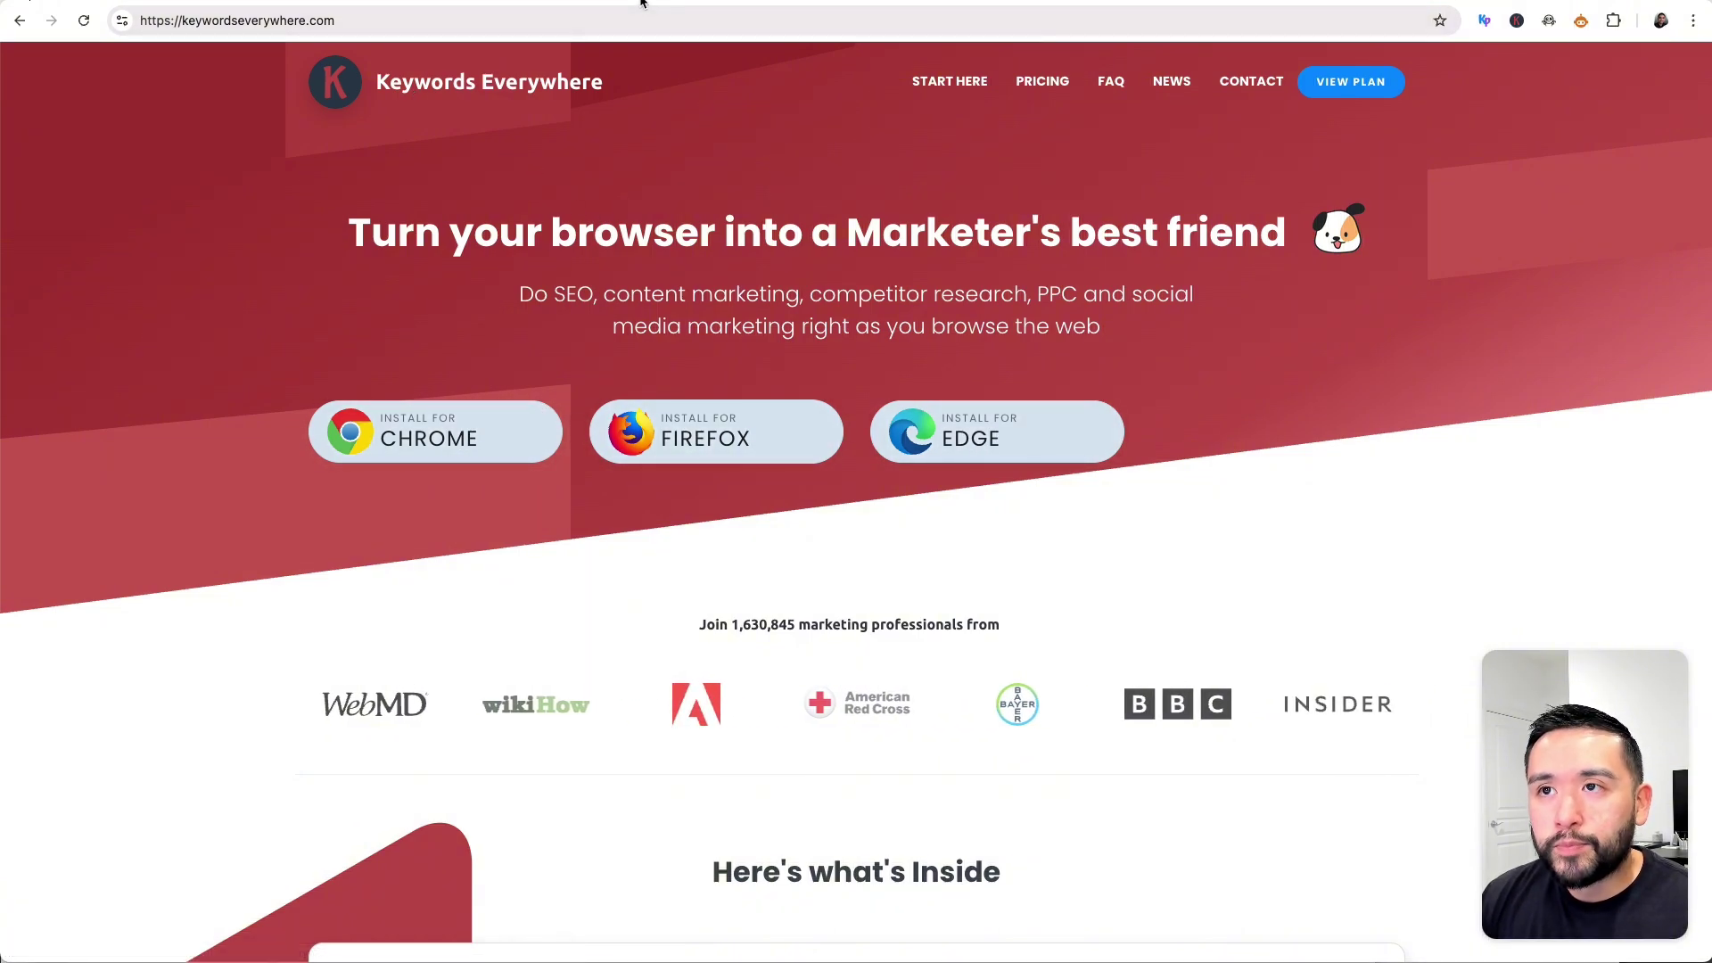
key(super+bracketleft)
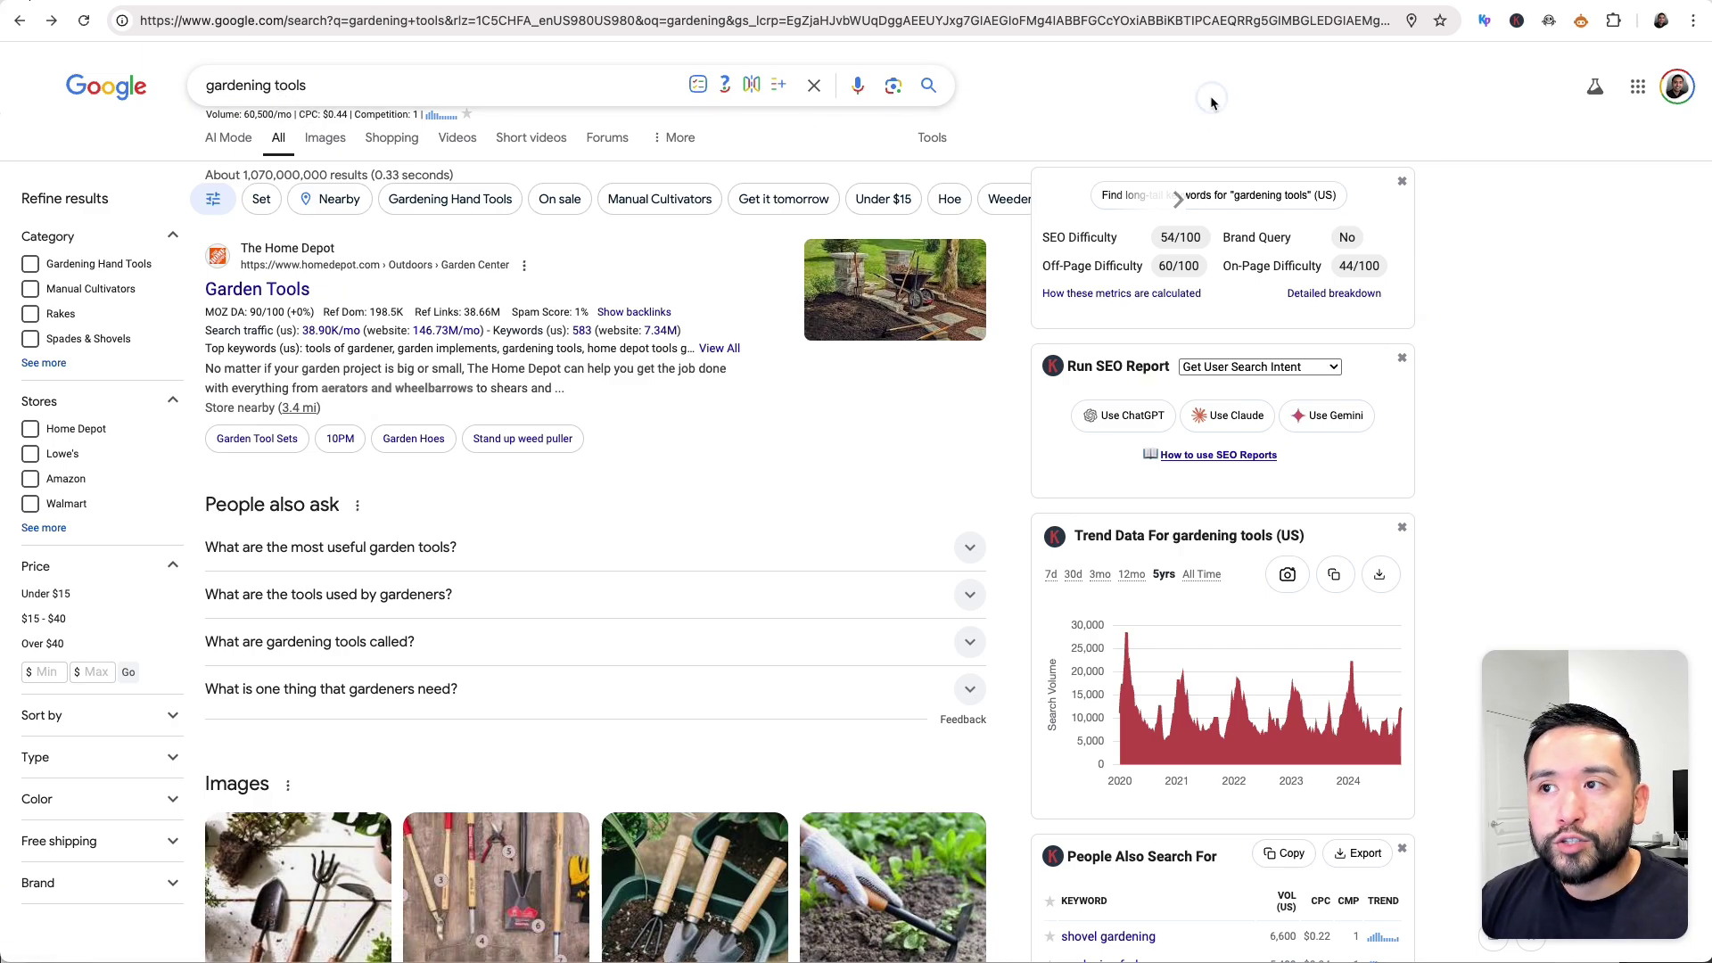
scroll(1381, 127, down, 20)
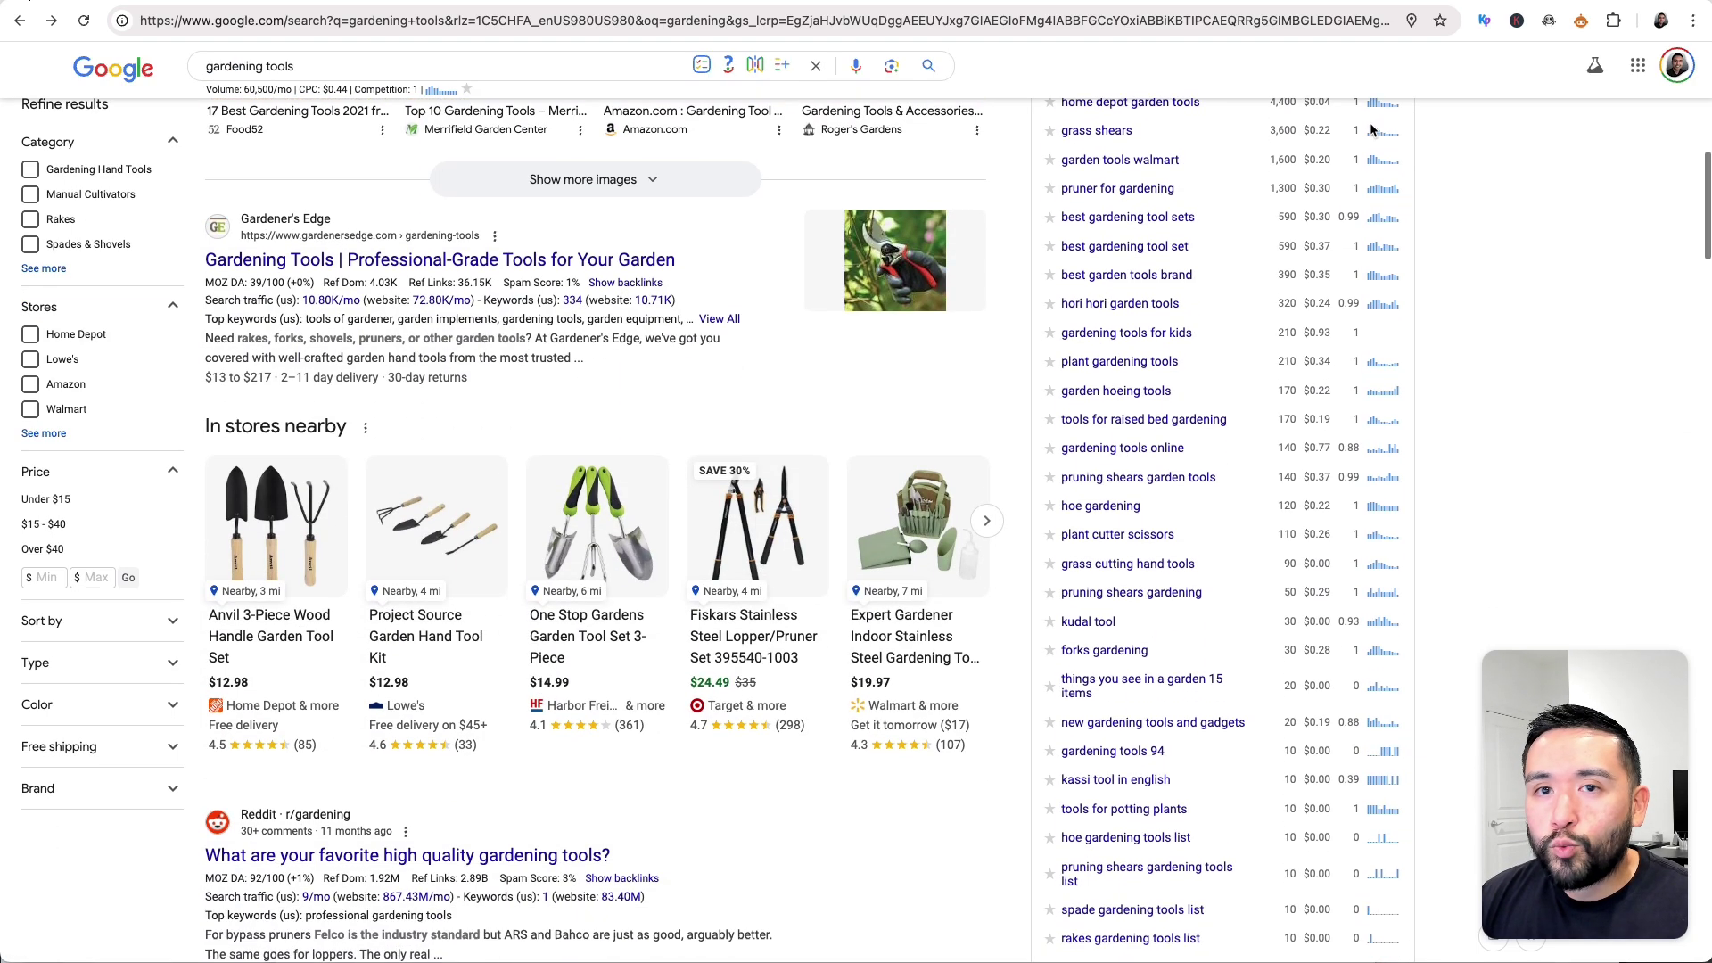
scroll(1372, 127, down, 15)
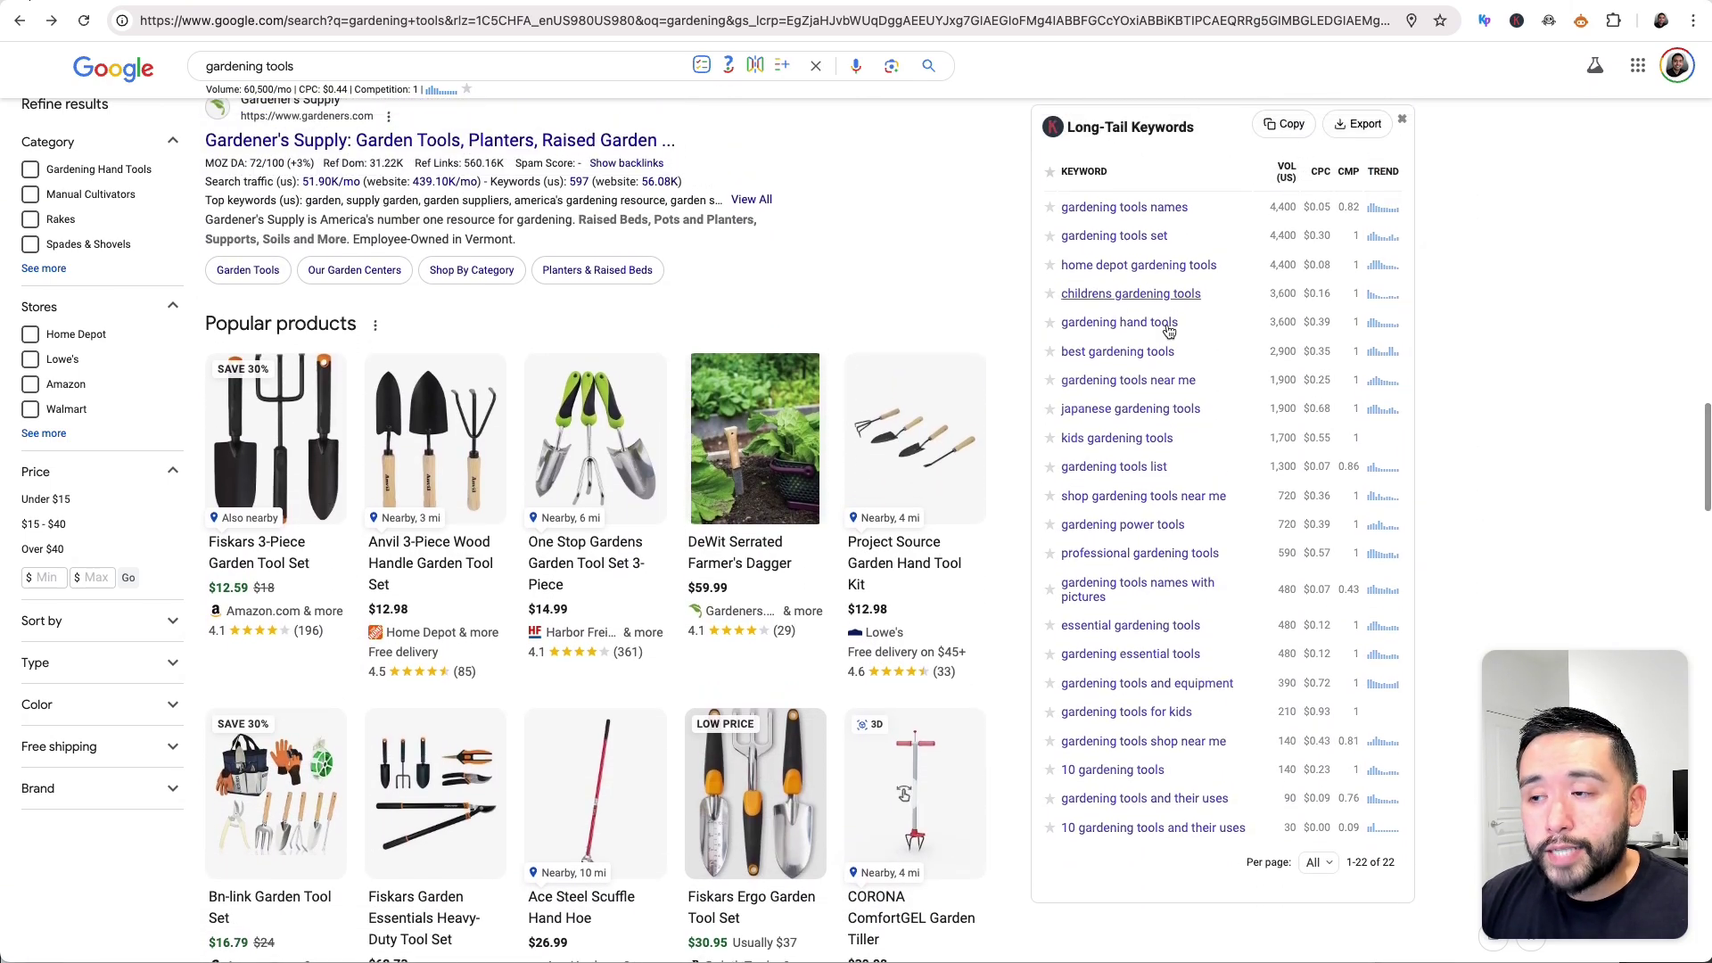
scroll(1153, 526, up, 6)
scroll(1153, 532, up, 1)
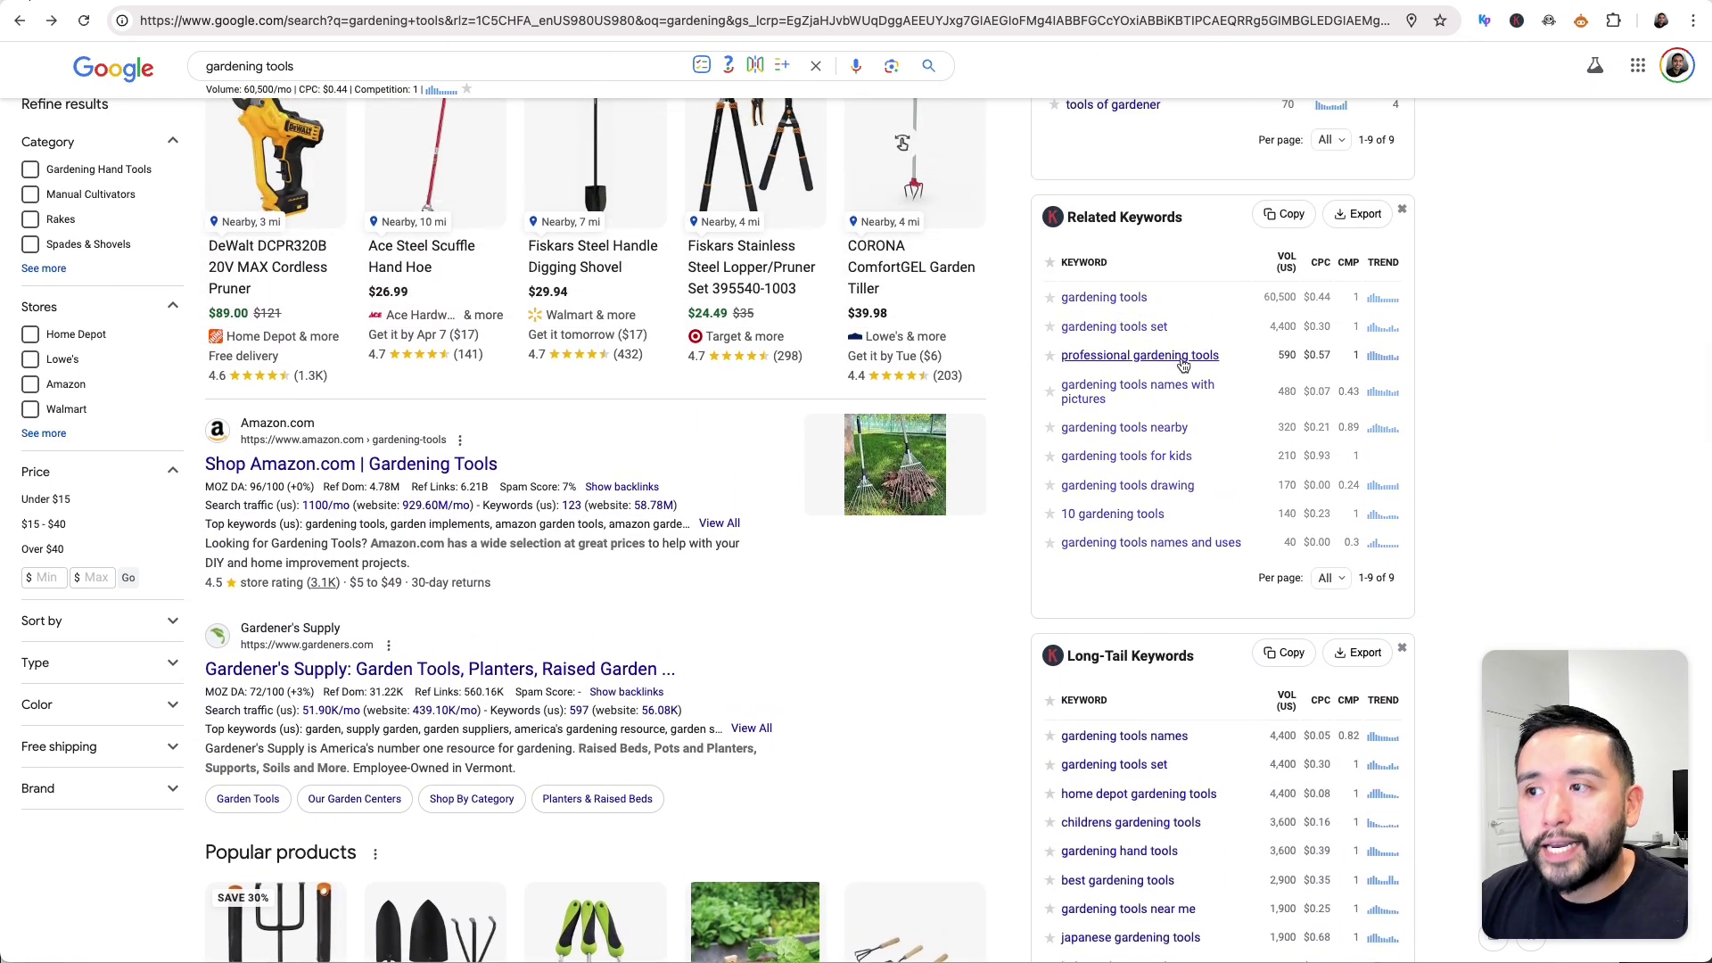
scroll(1170, 423, down, 1)
scroll(1169, 423, up, 1)
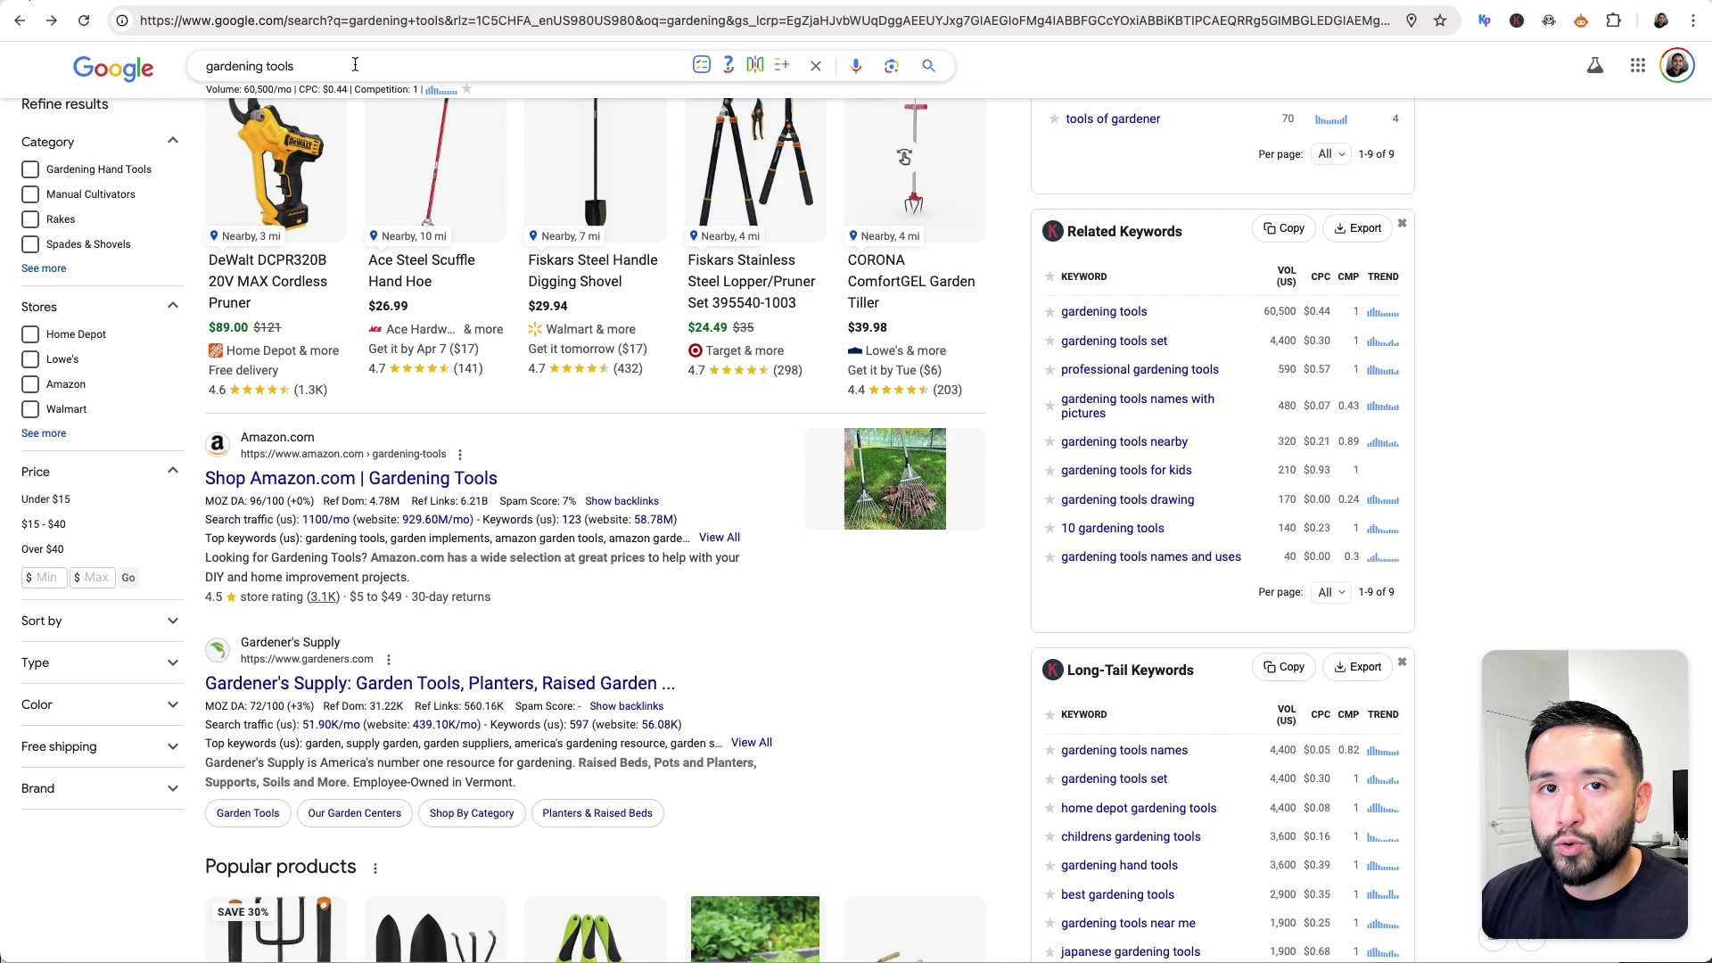
scroll(1092, 218, down, 2)
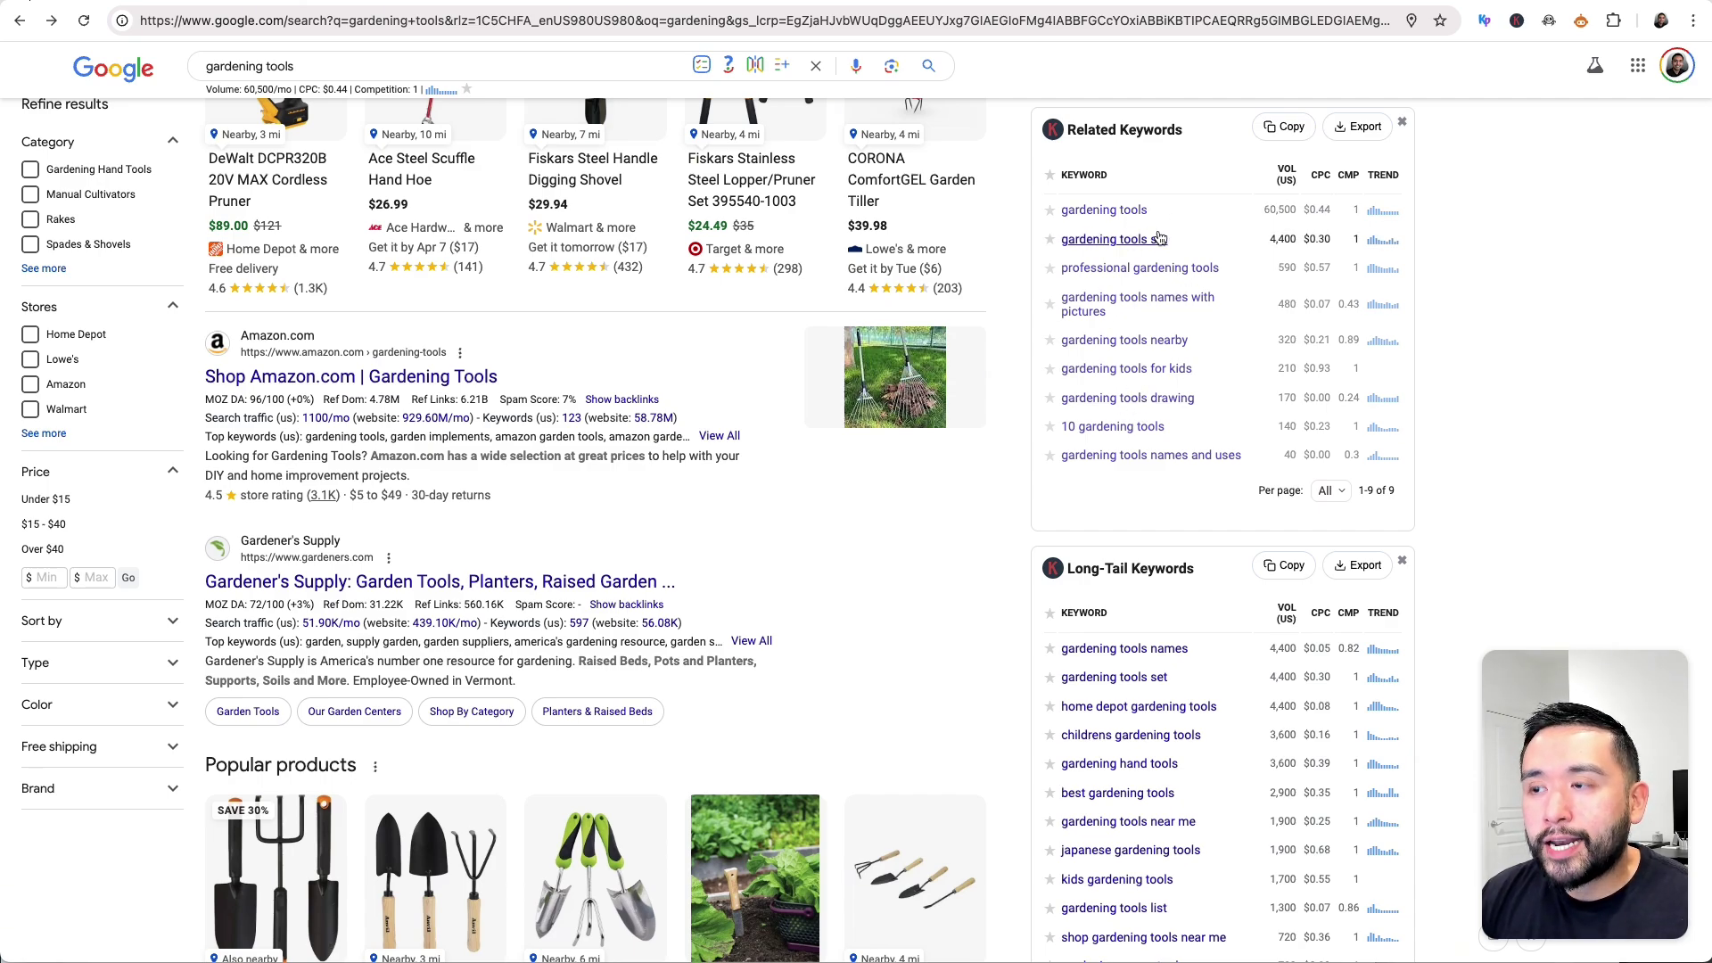
scroll(1150, 642, down, 2)
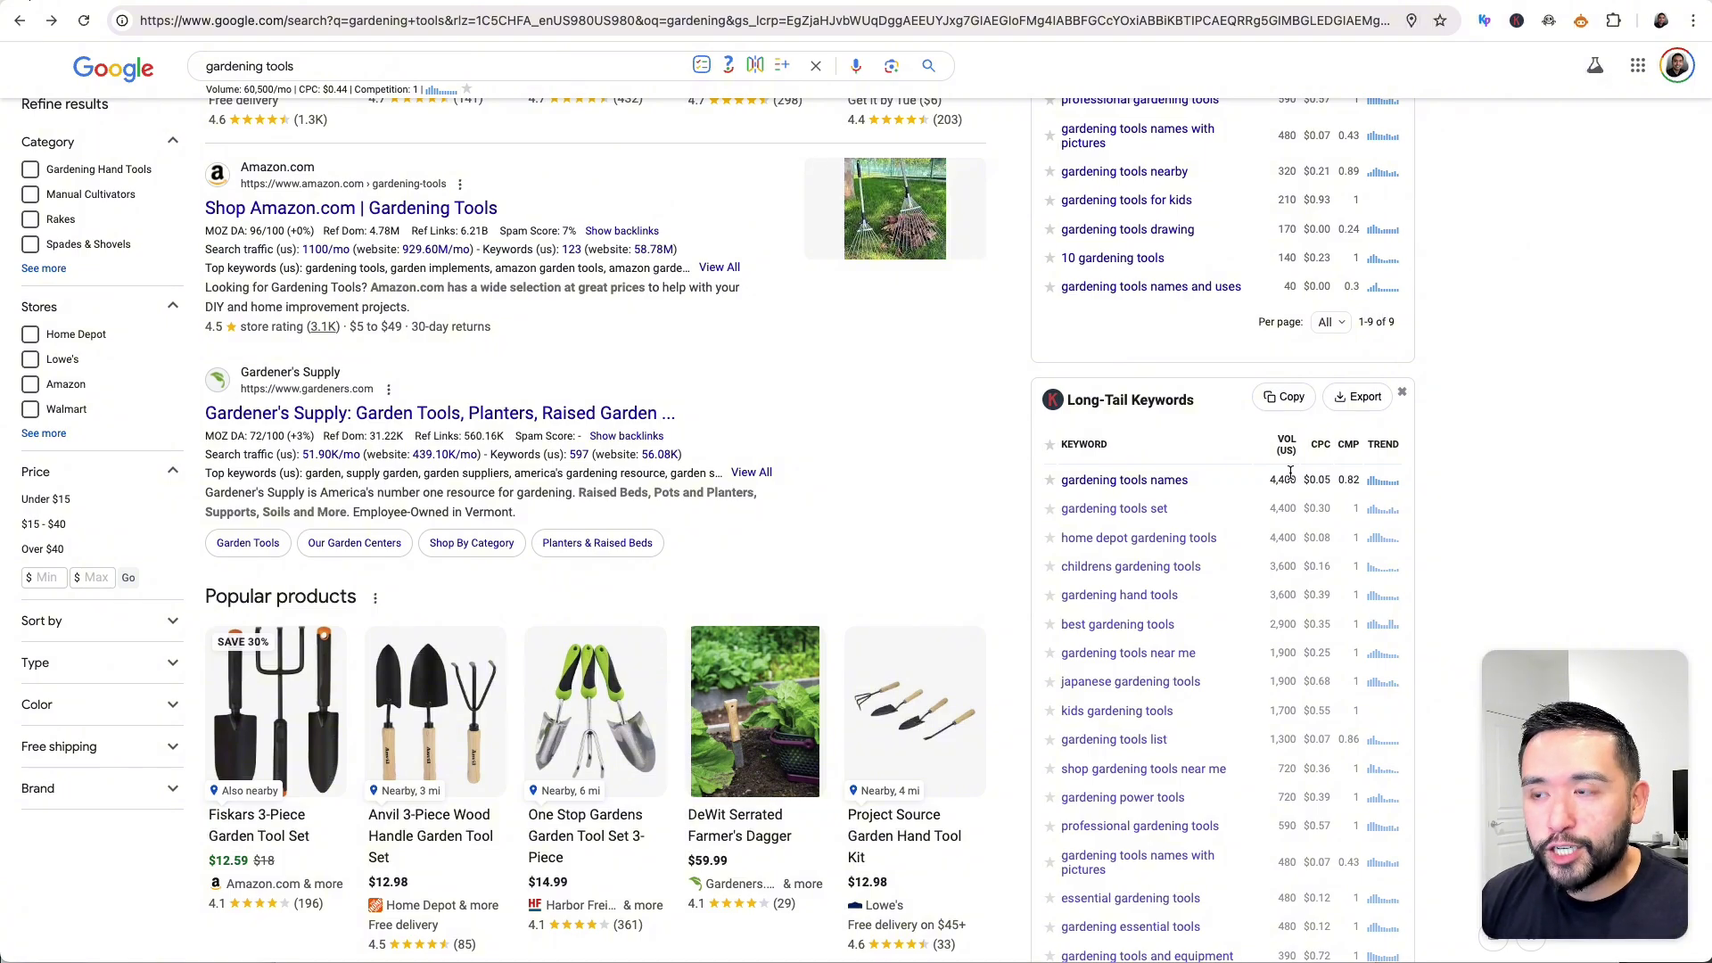
scroll(1202, 530, down, 2)
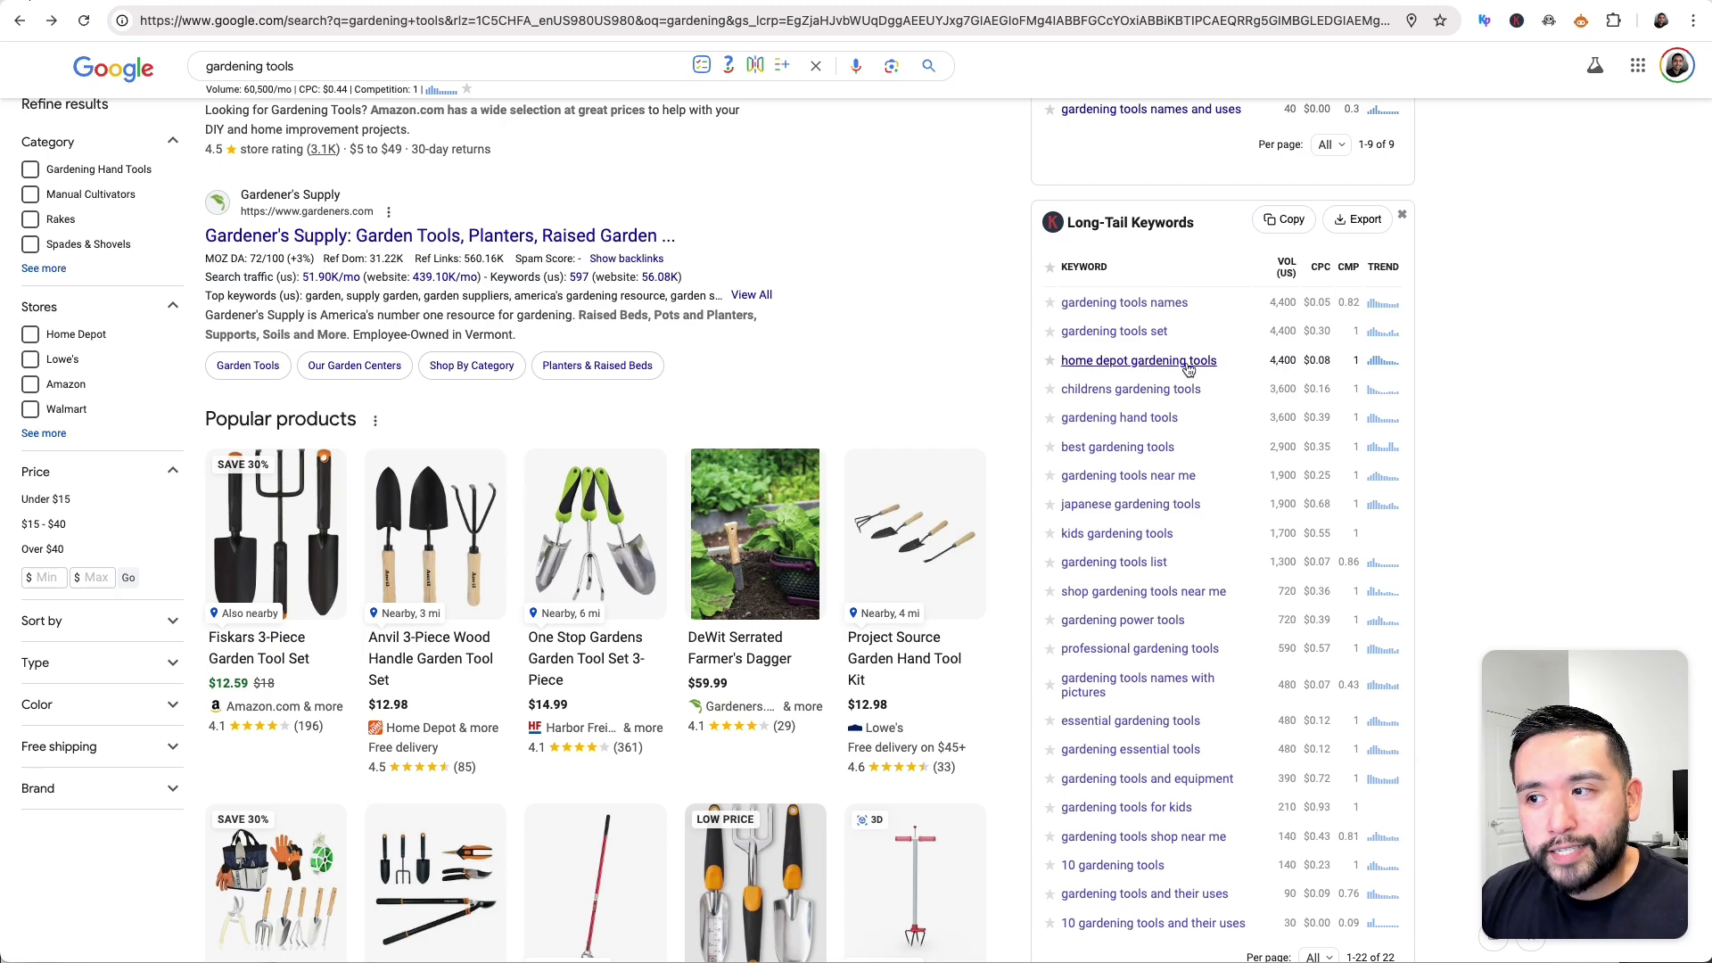
Step: Open the Google results for the long-tail keyword home depot gardening tools and examine its topical, SERP and long-tail keywords
click(1098, 361)
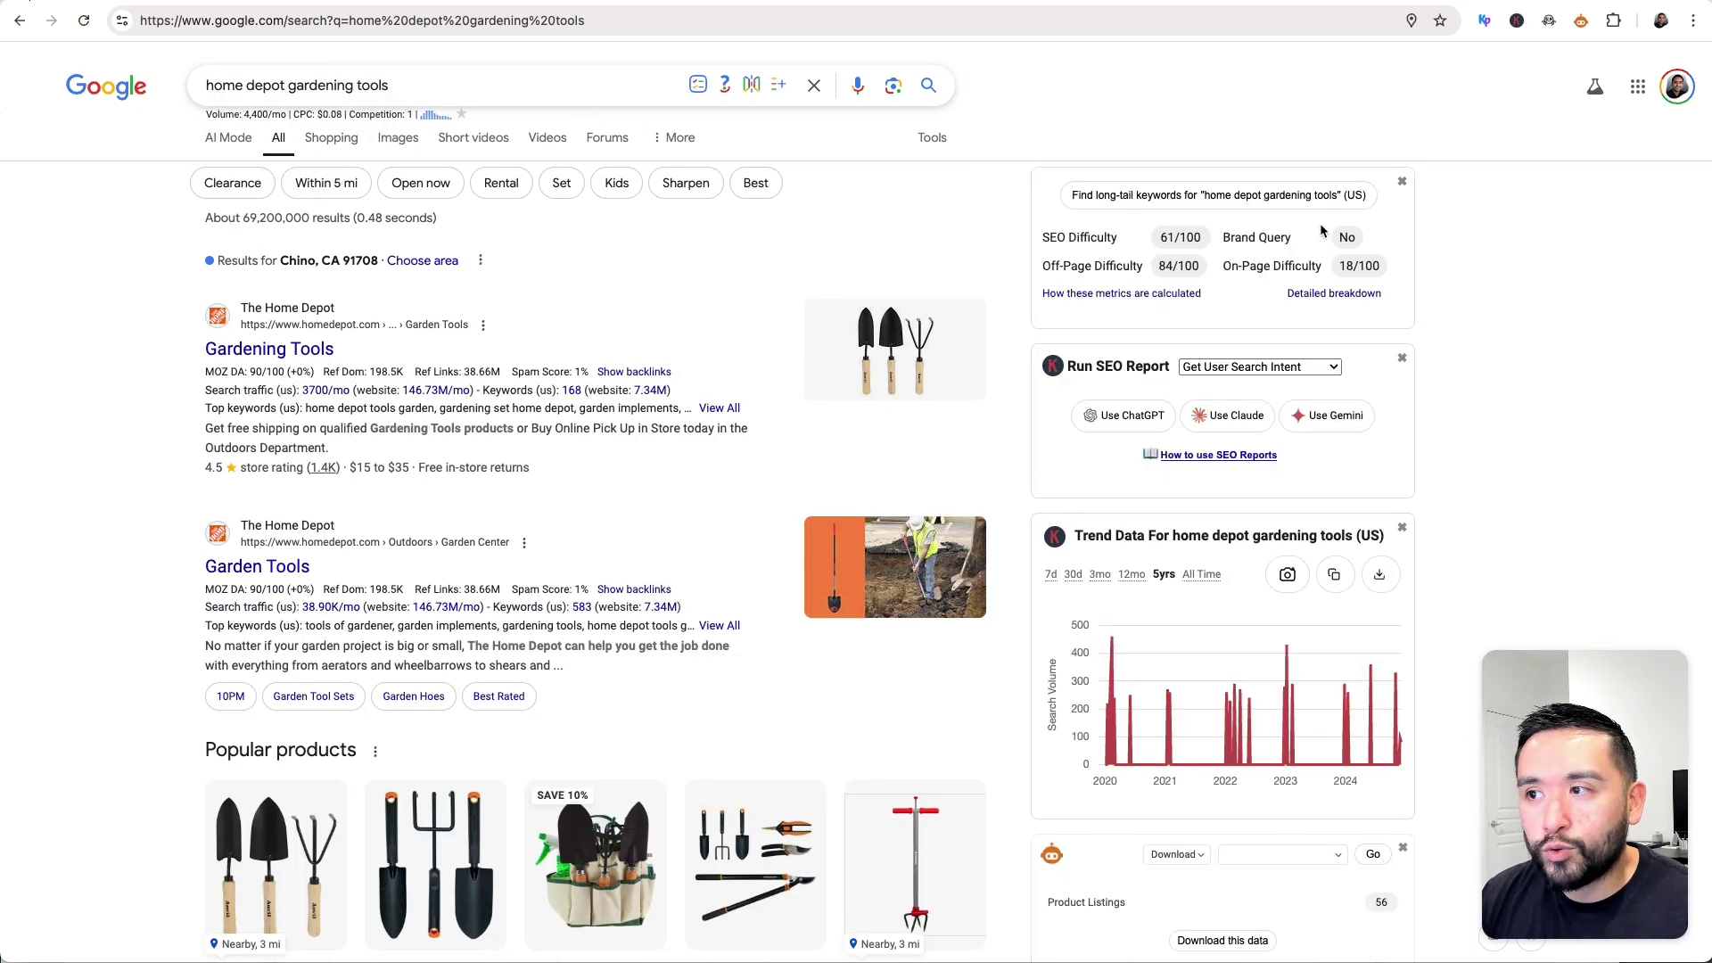
scroll(1430, 245, down, 15)
scroll(1431, 247, down, 10)
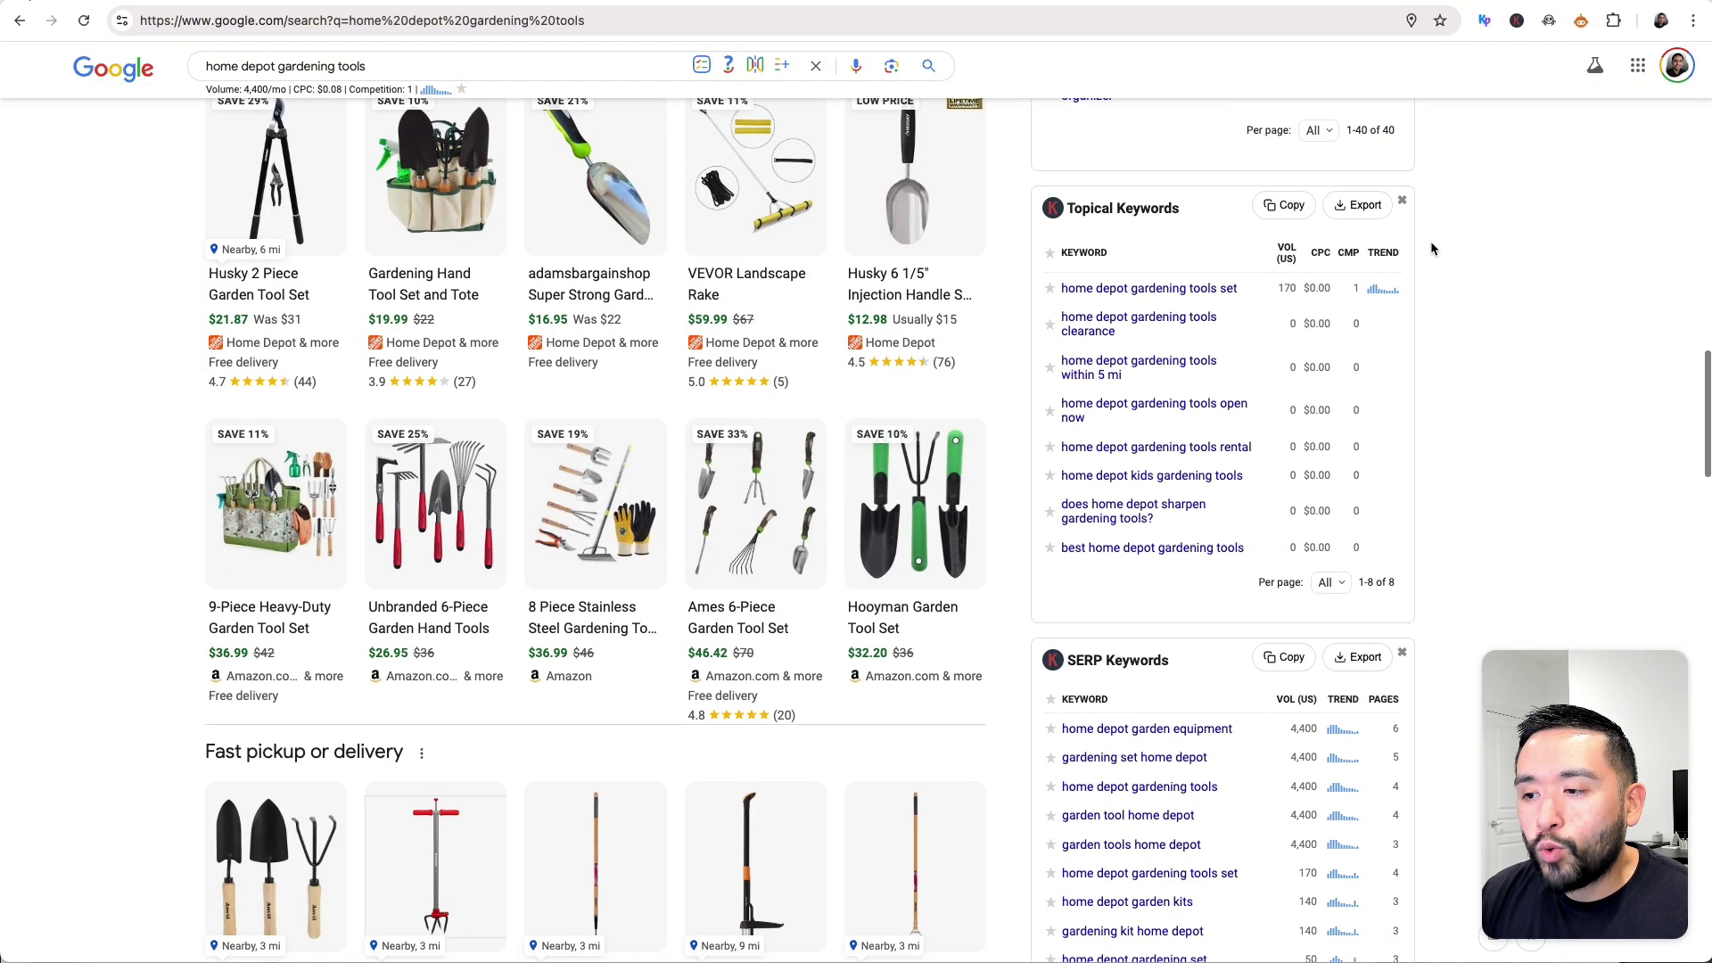
scroll(1430, 249, down, 6)
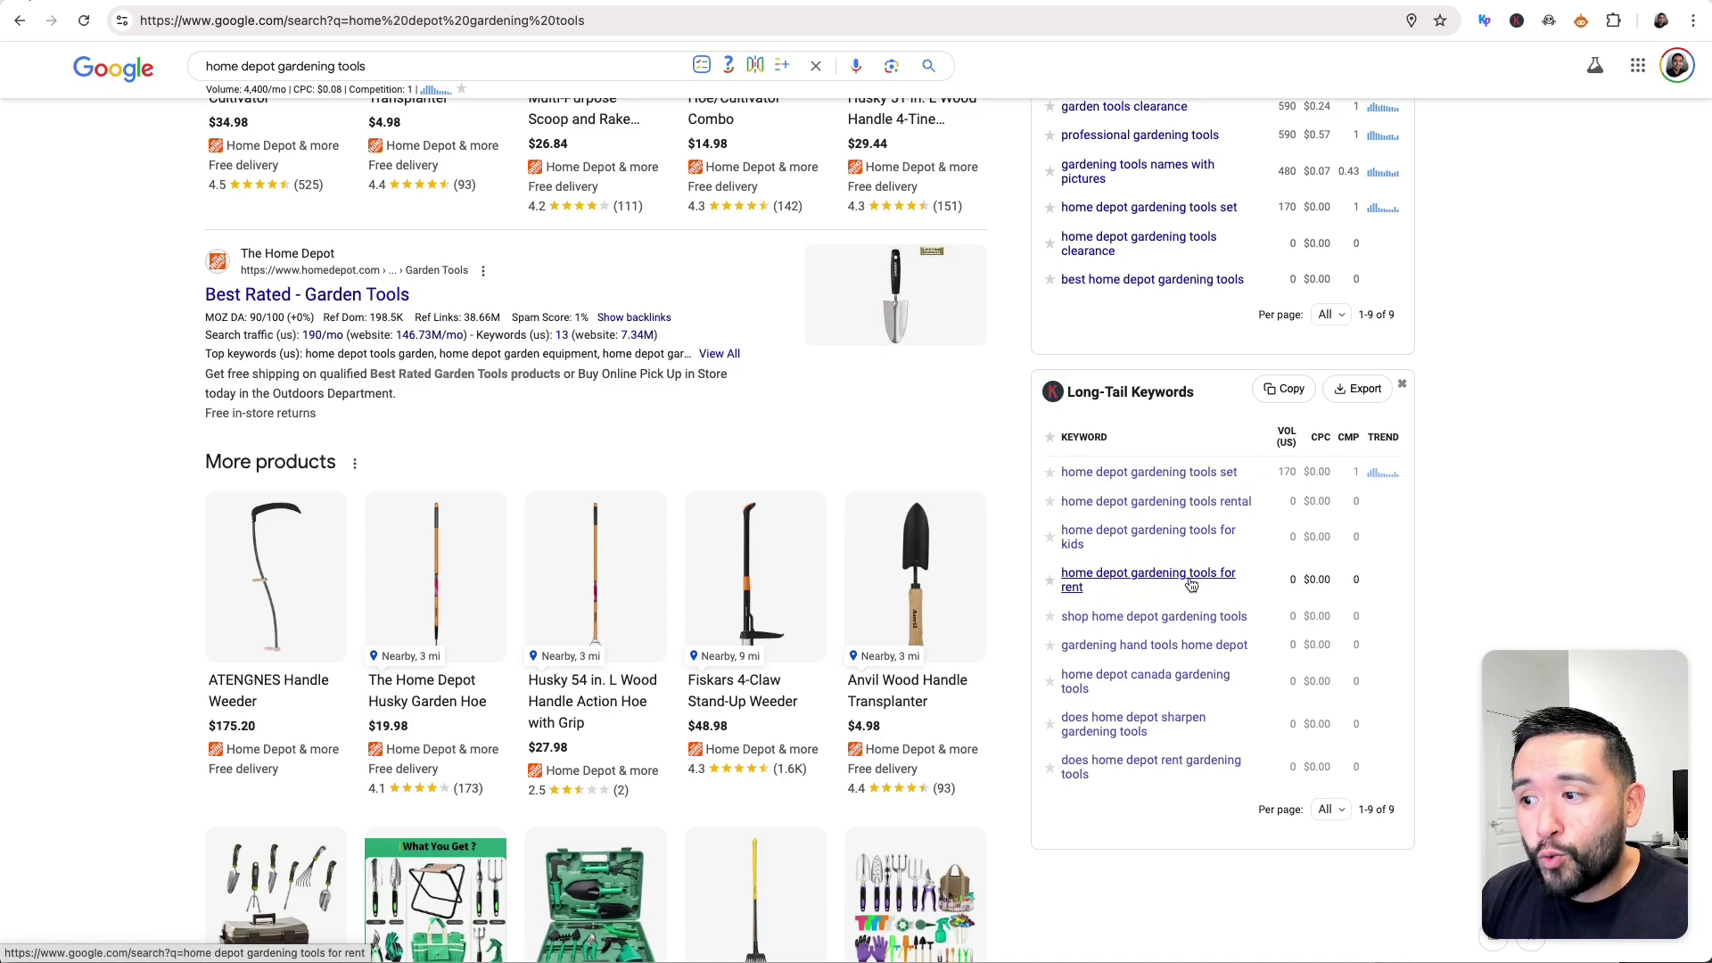
middle_click(1130, 724)
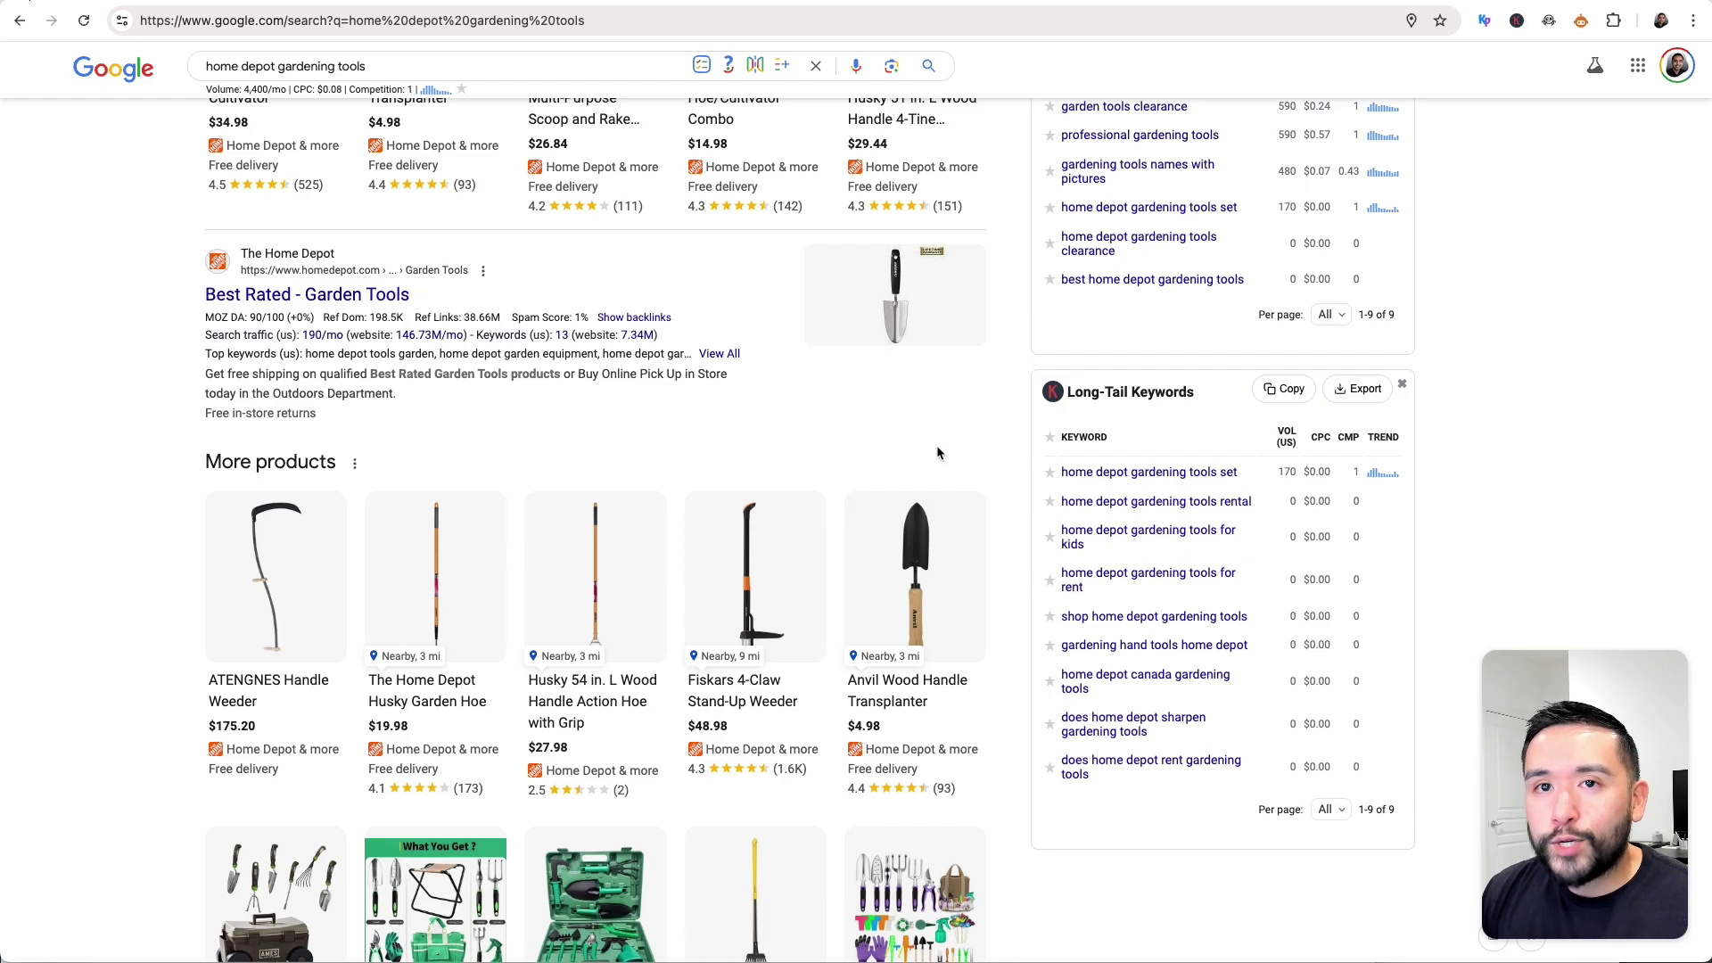
Step: Review the long-tail keywords for home depot gardening tools as article ideas, then return to the start of the results
scroll(891, 470, up, 2)
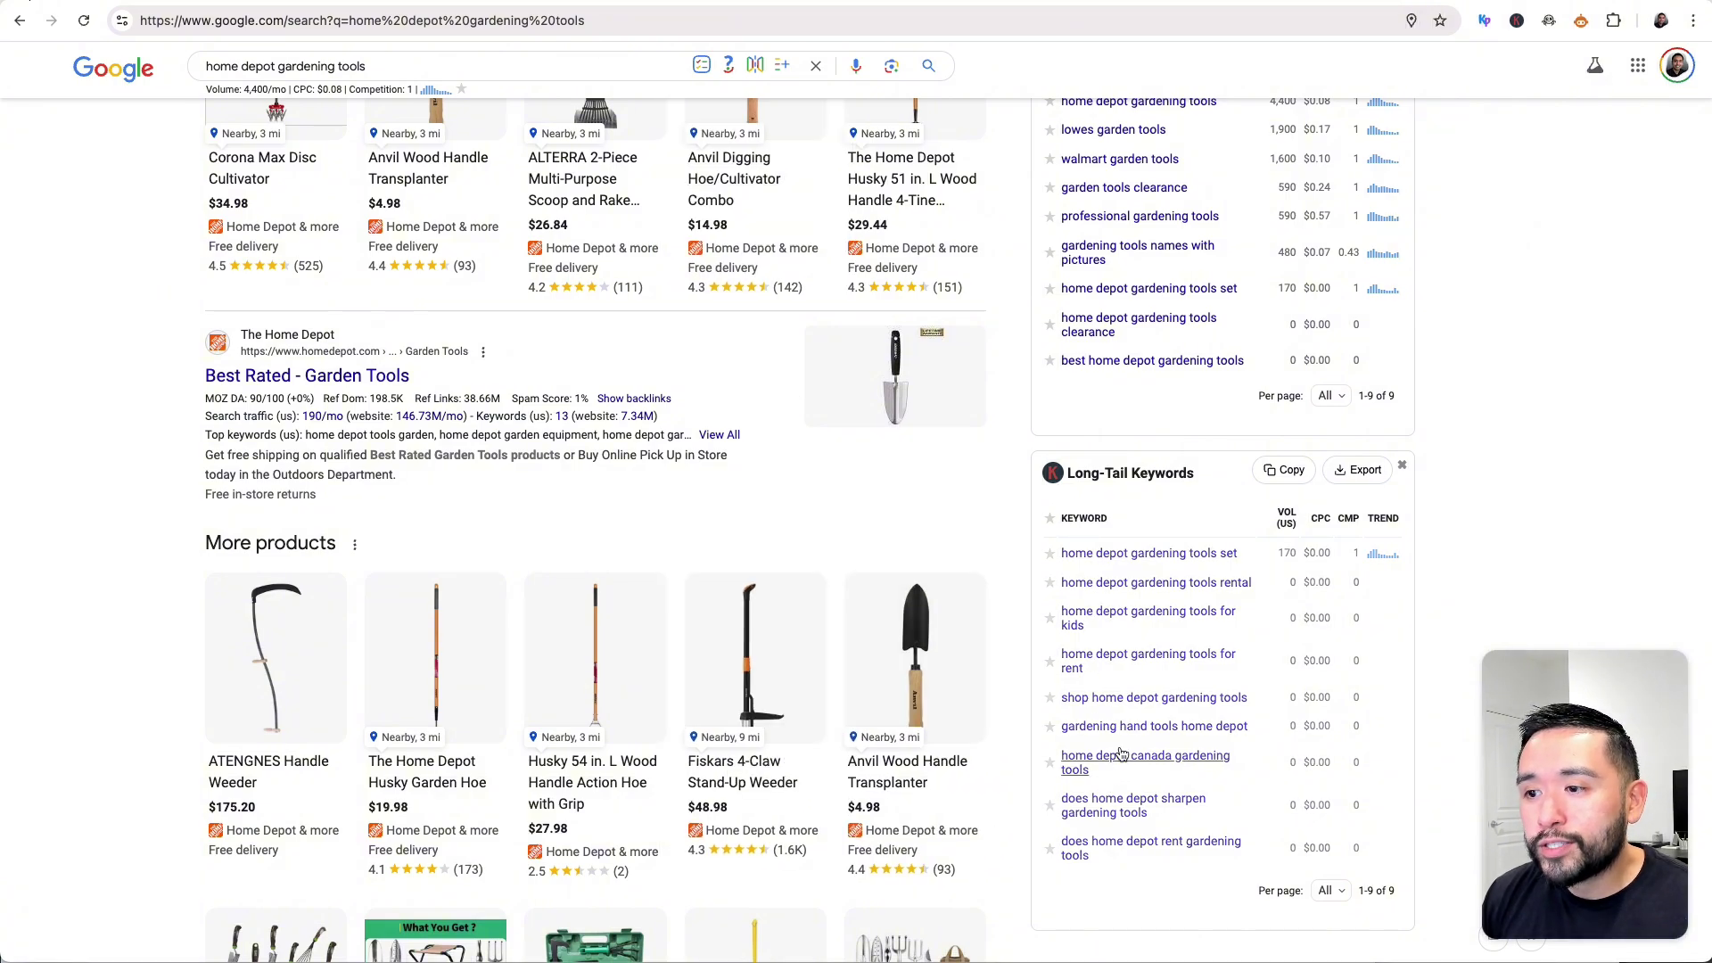
scroll(1134, 643, up, 1)
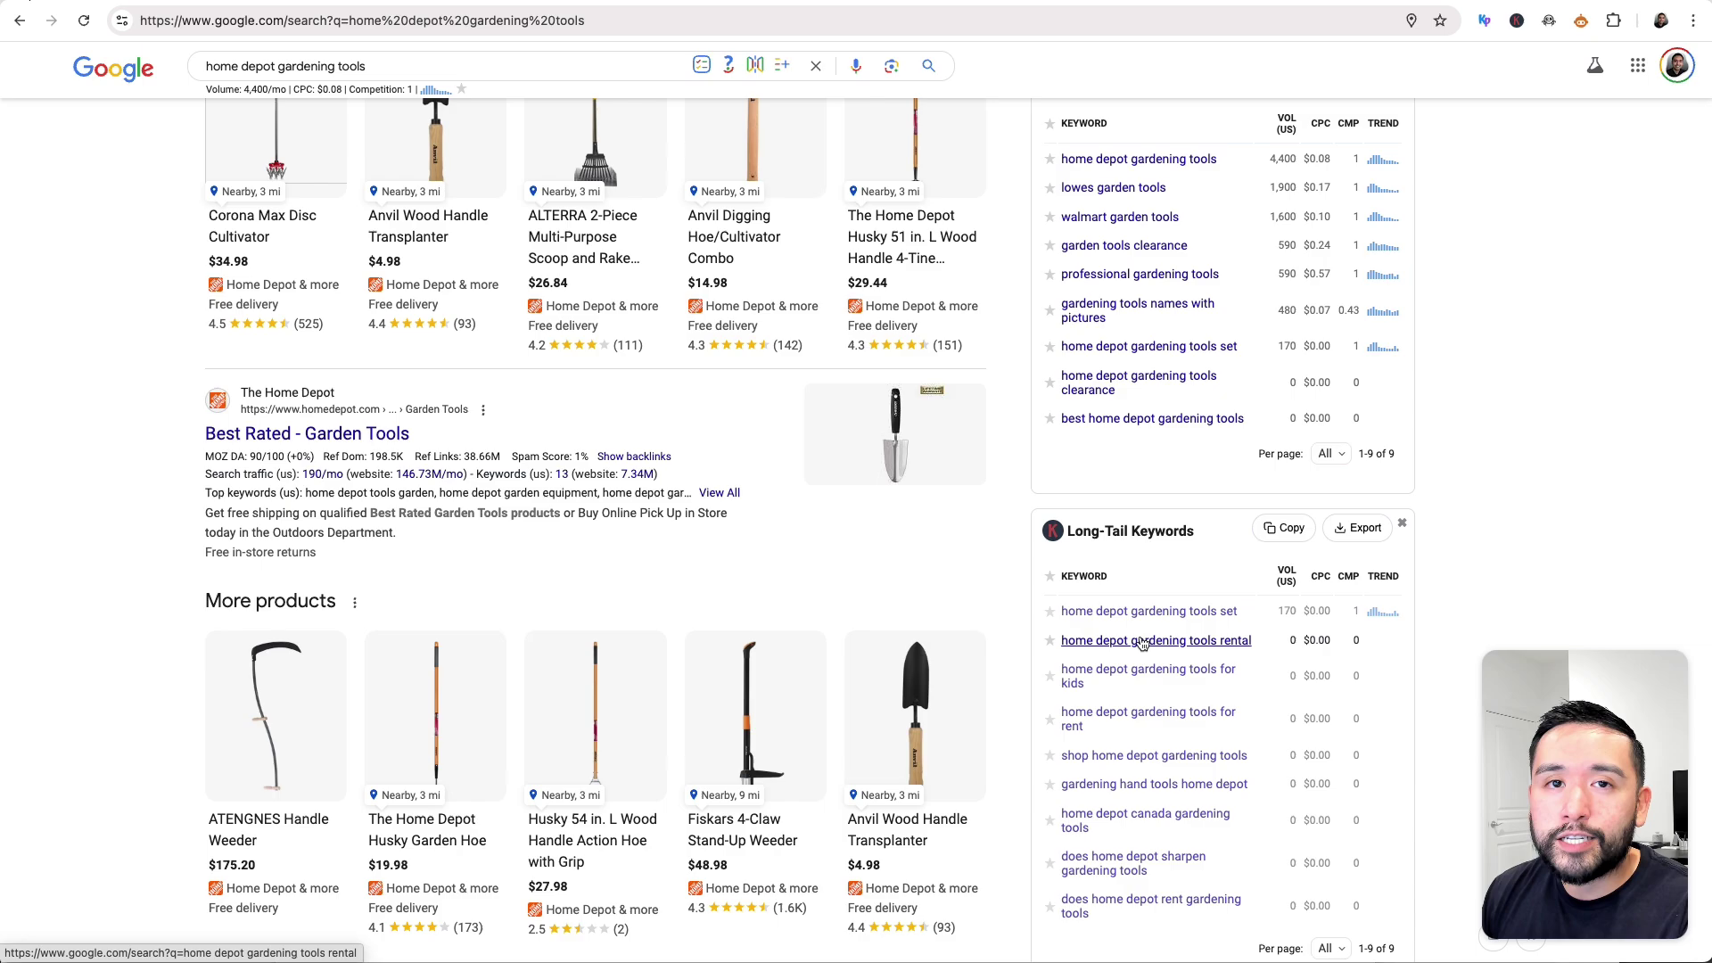
scroll(1138, 642, up, 20)
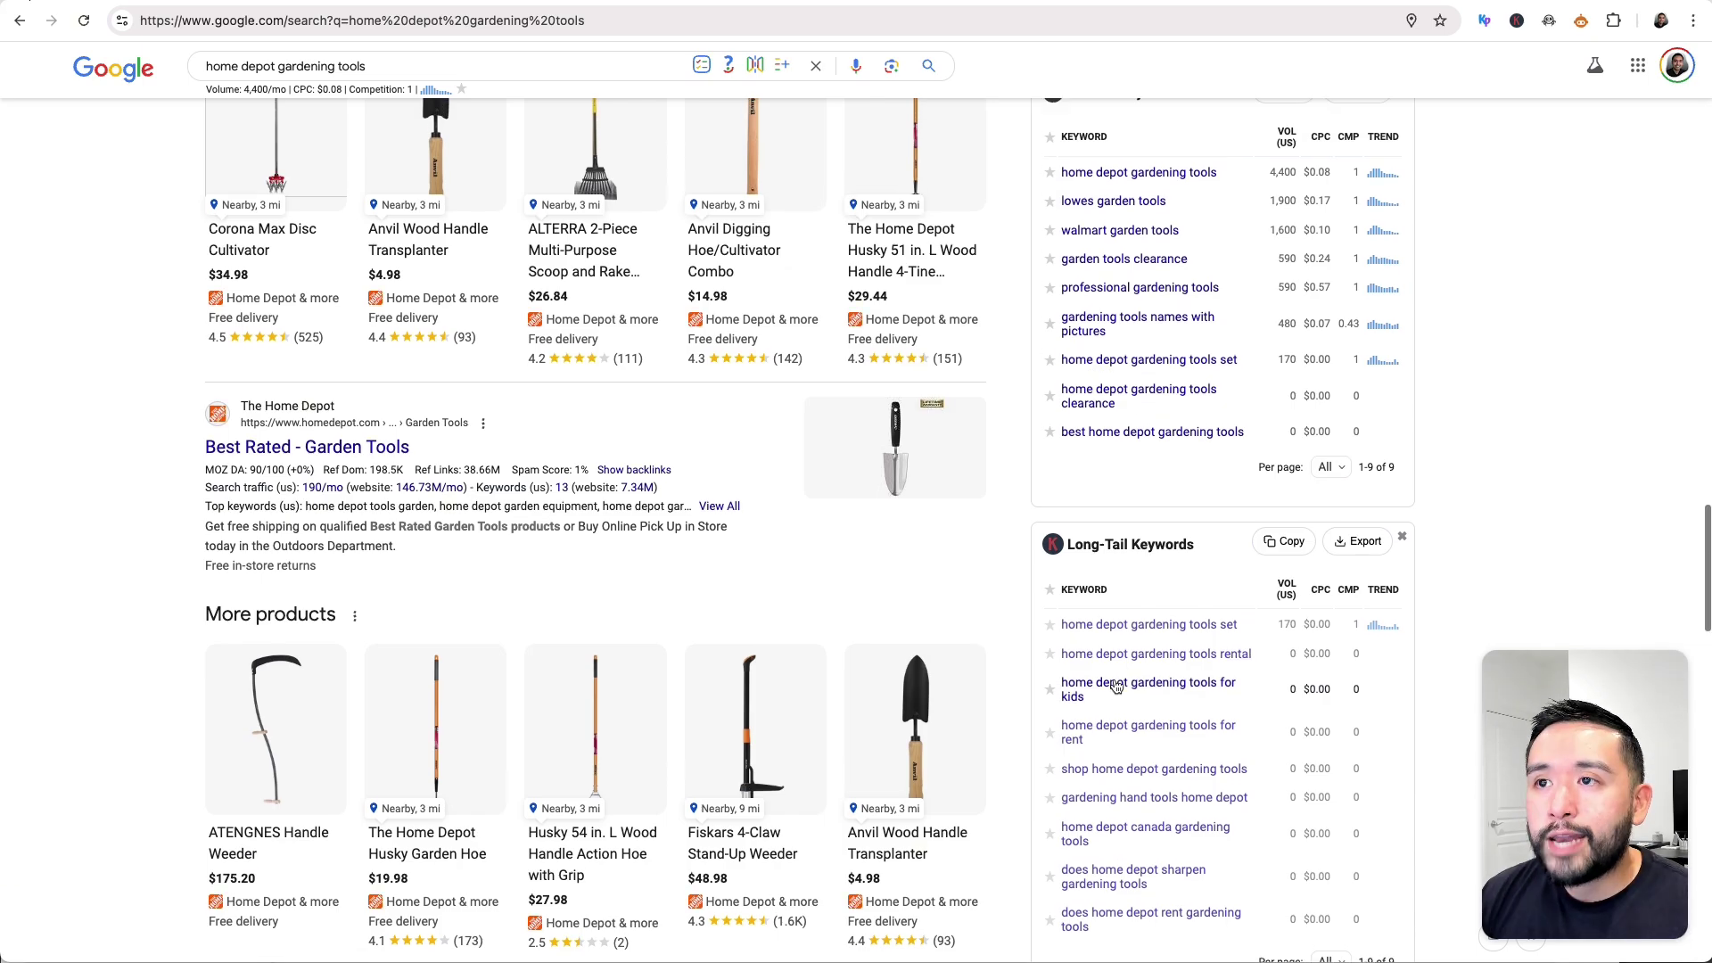
scroll(1114, 684, down, 1)
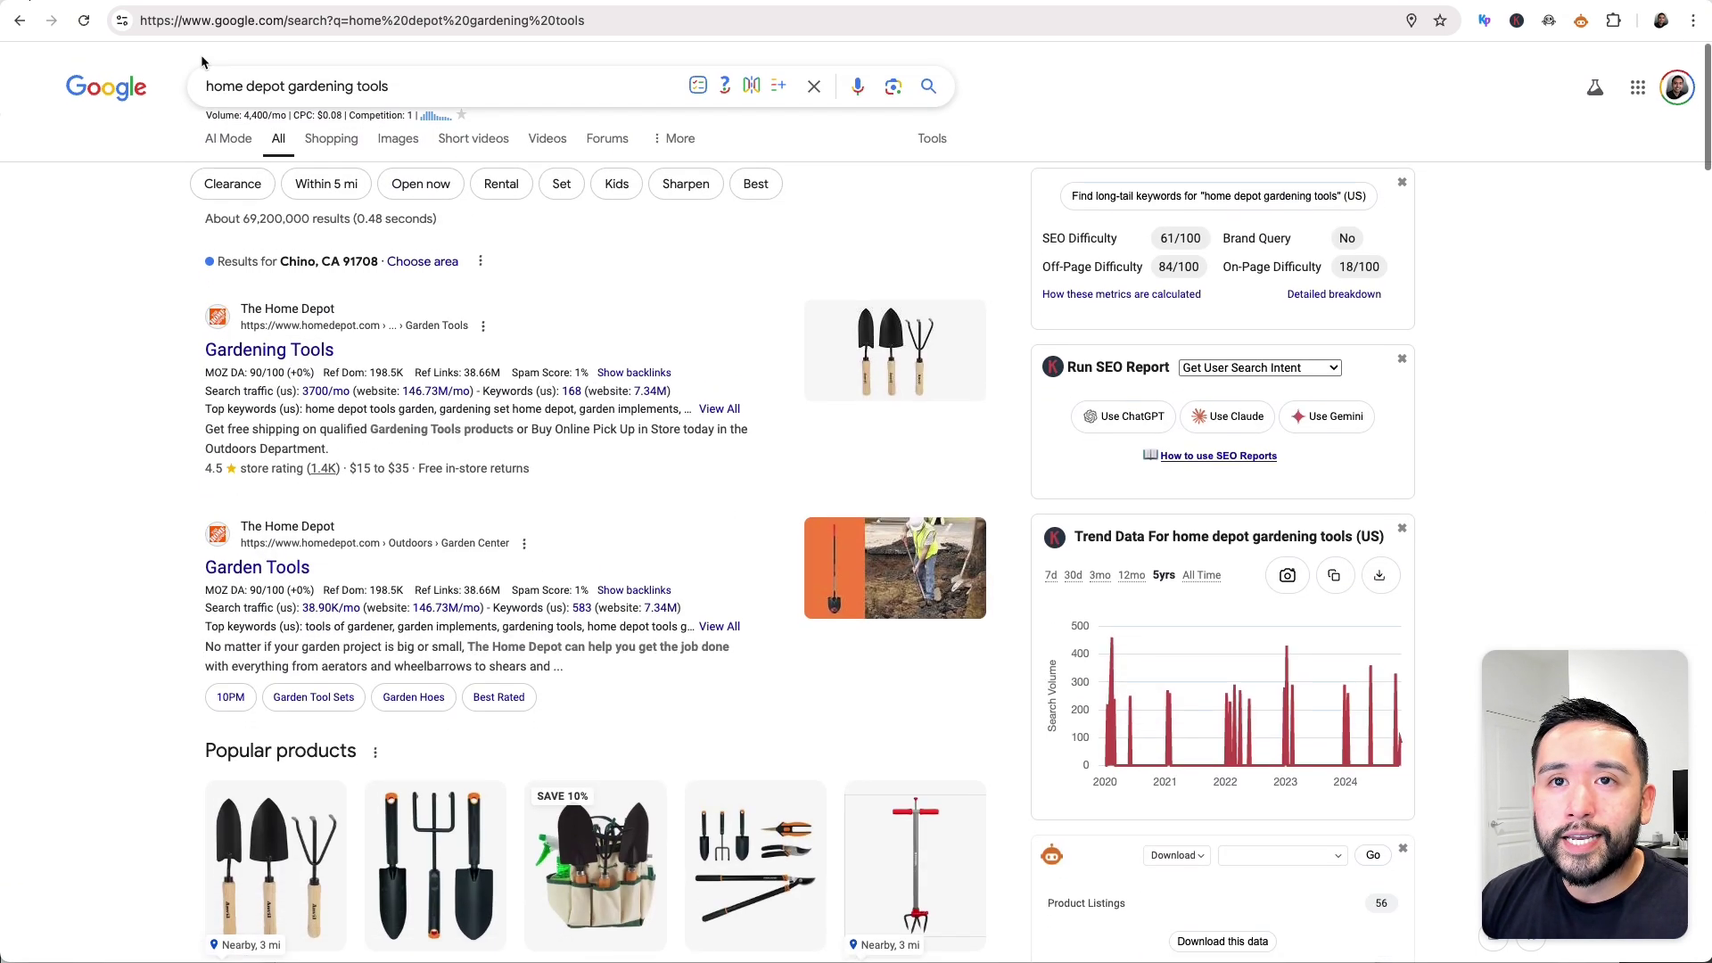
click(193, 0)
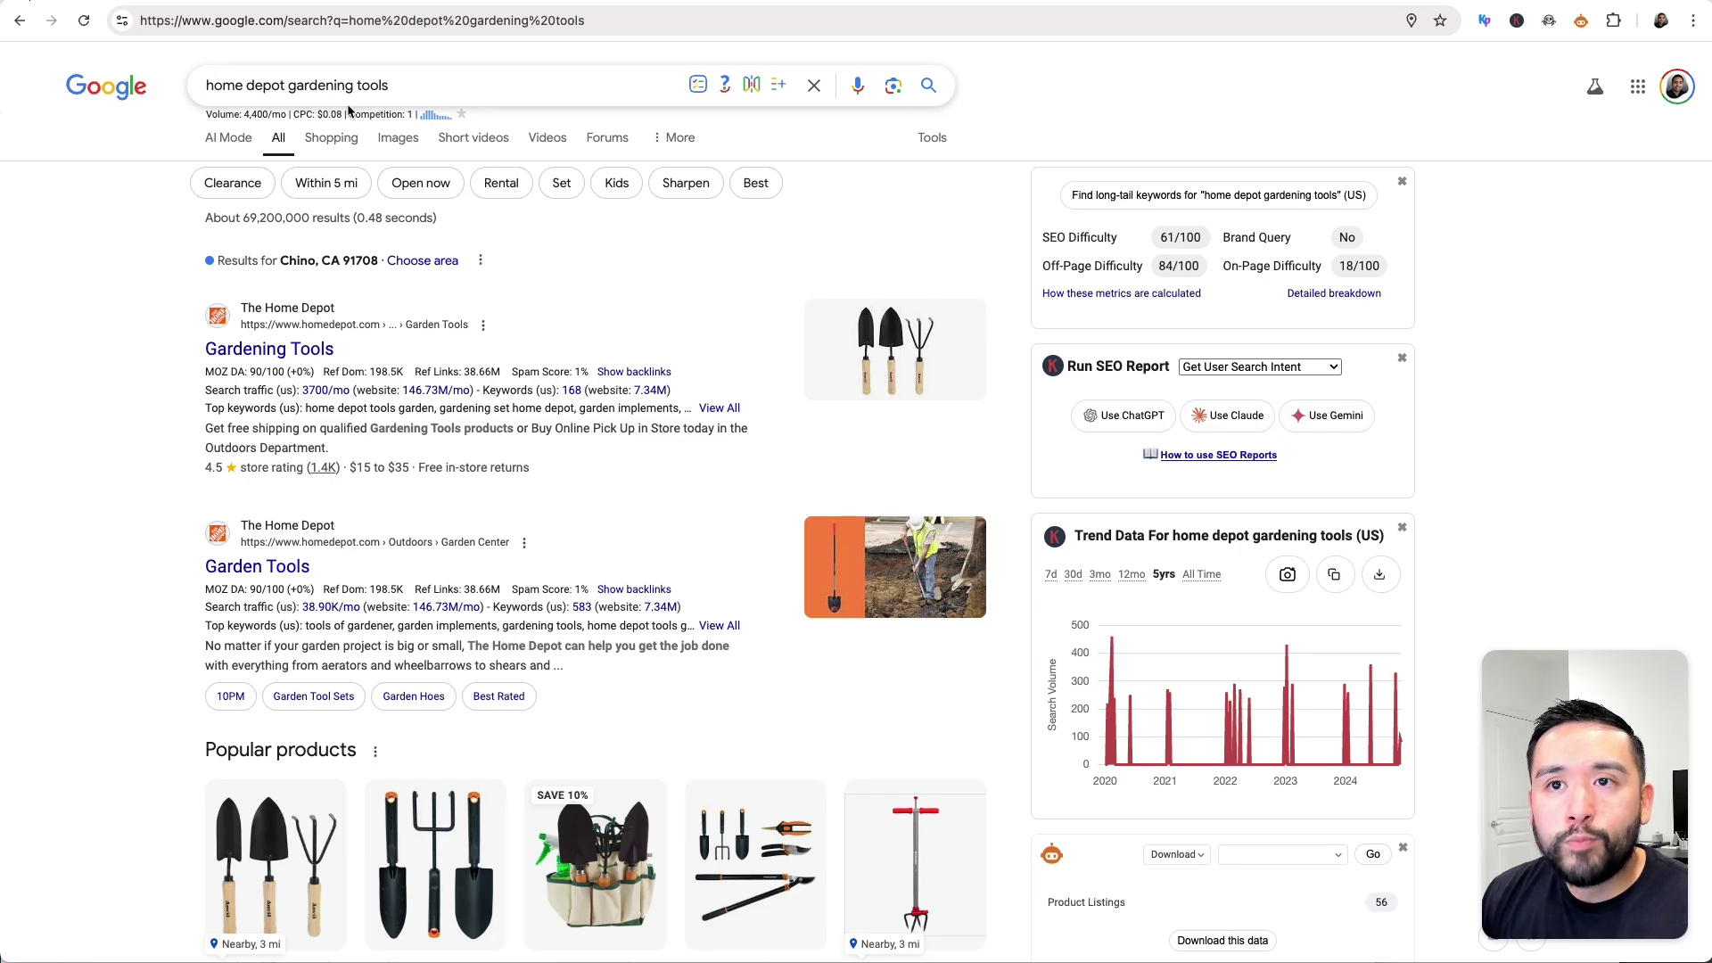
Step: Go back to the Google results for gardening tools, view the grouped long-tail keywords with their search volumes, and close the list
click(19, 20)
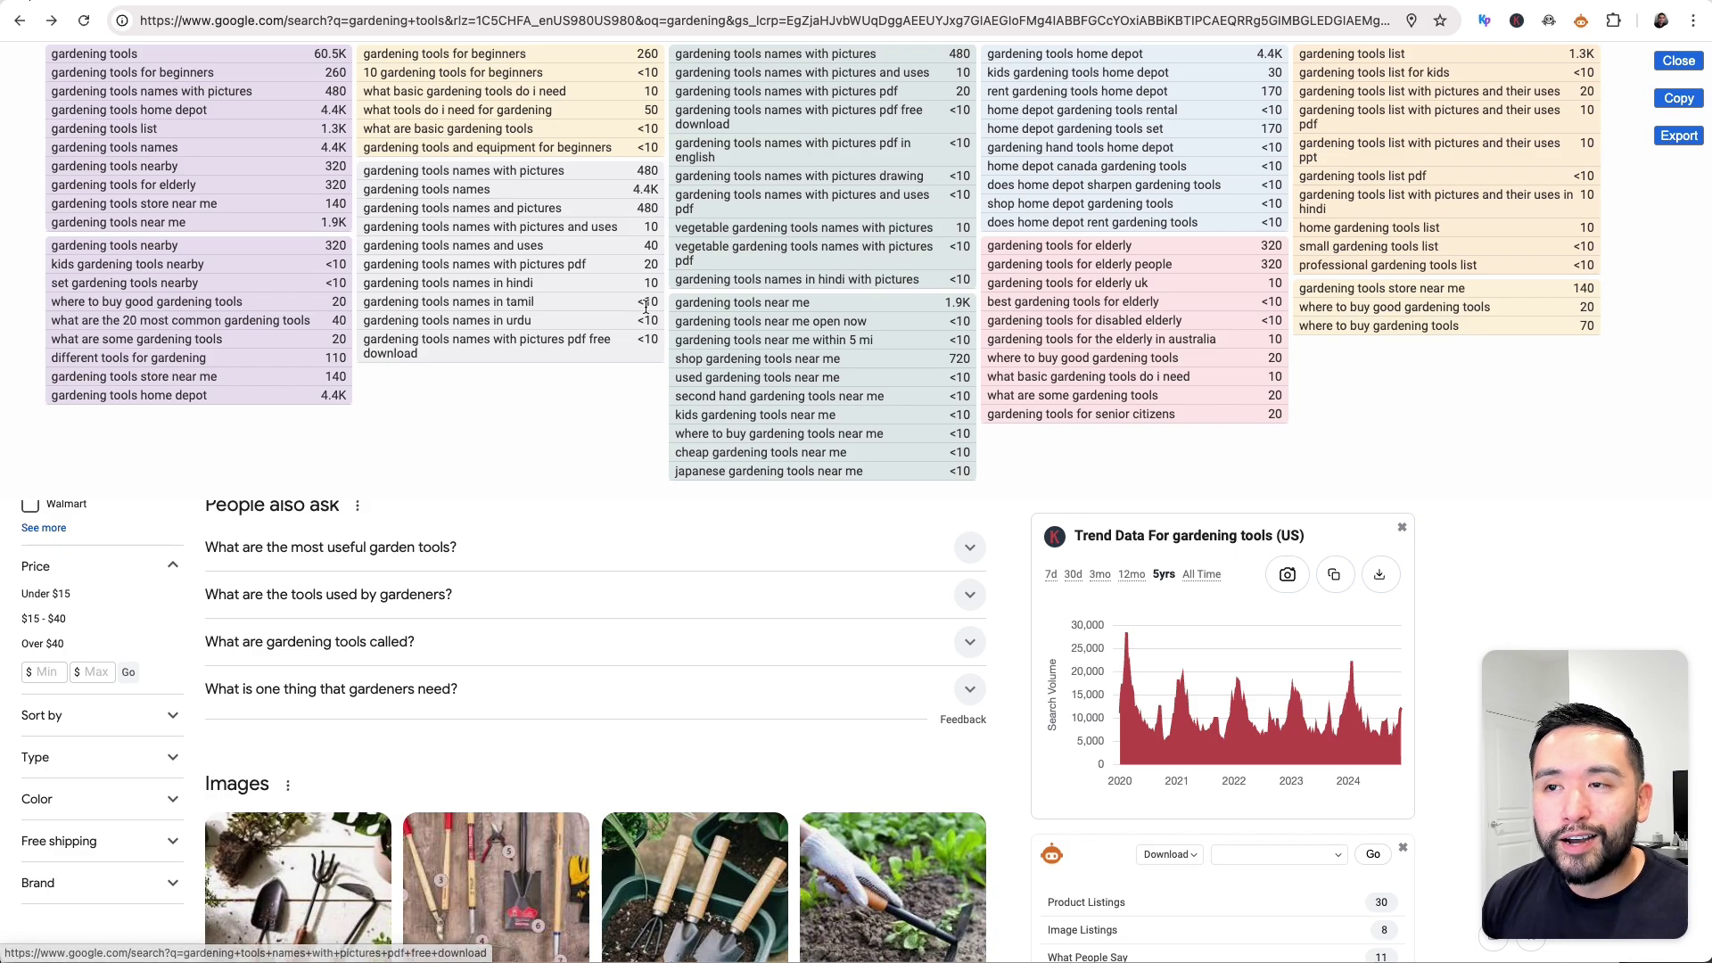
click(1677, 61)
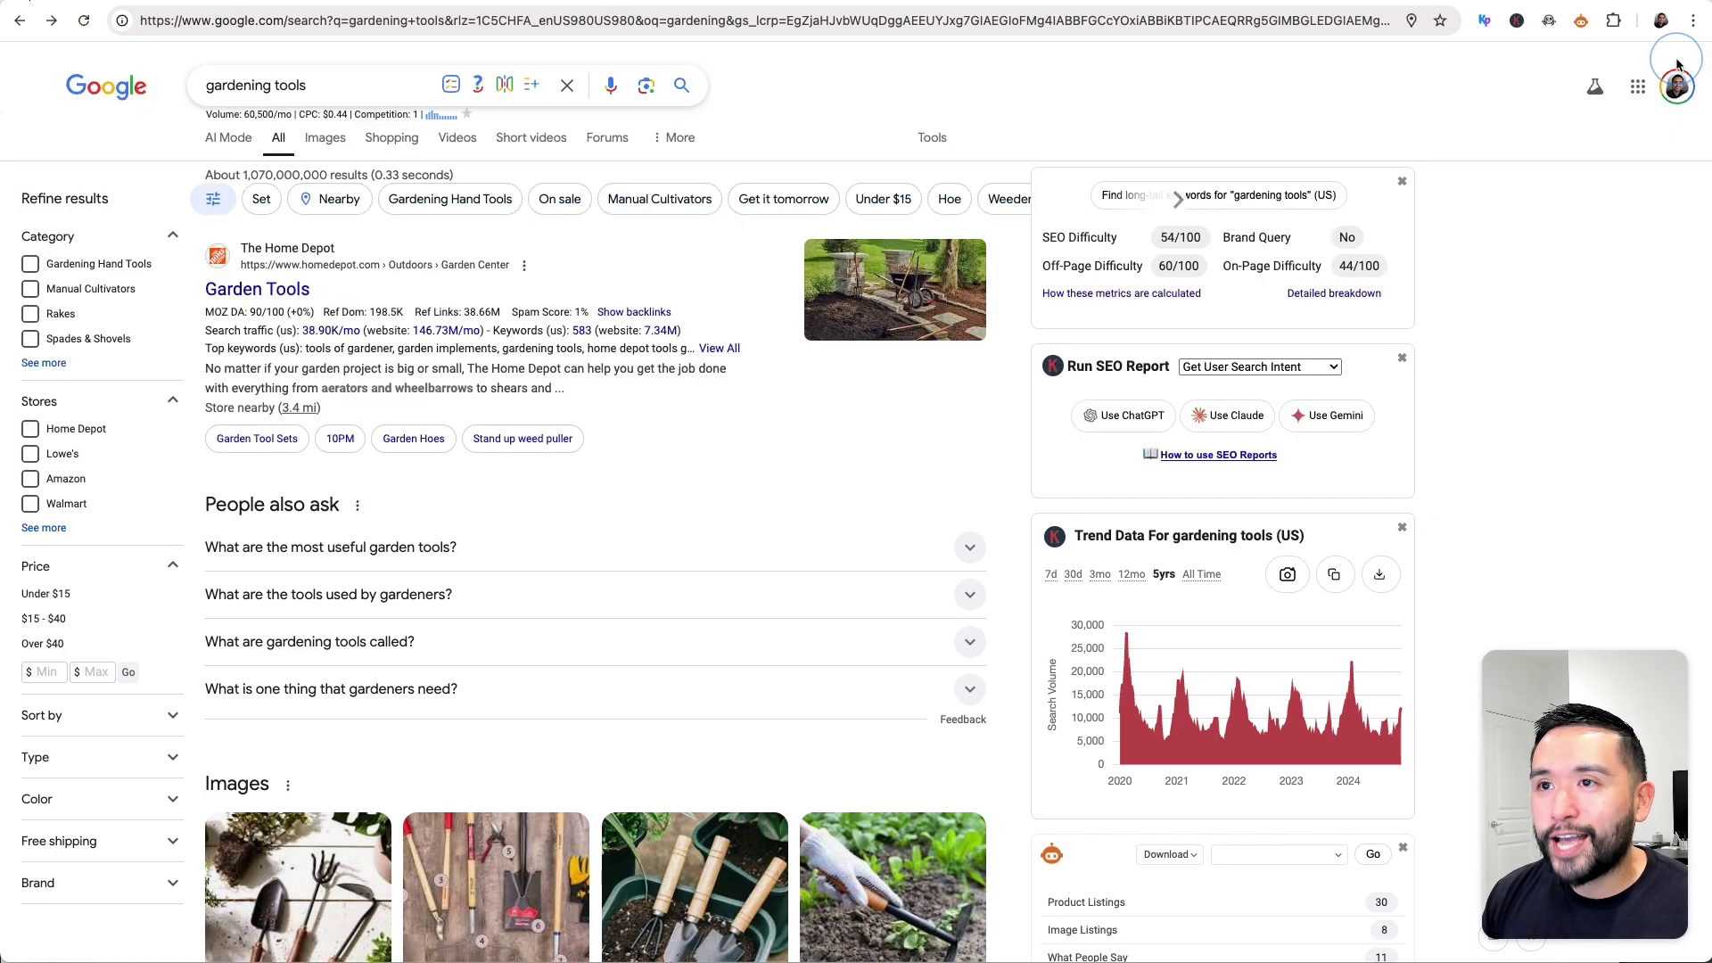
scroll(1062, 280, down, 3)
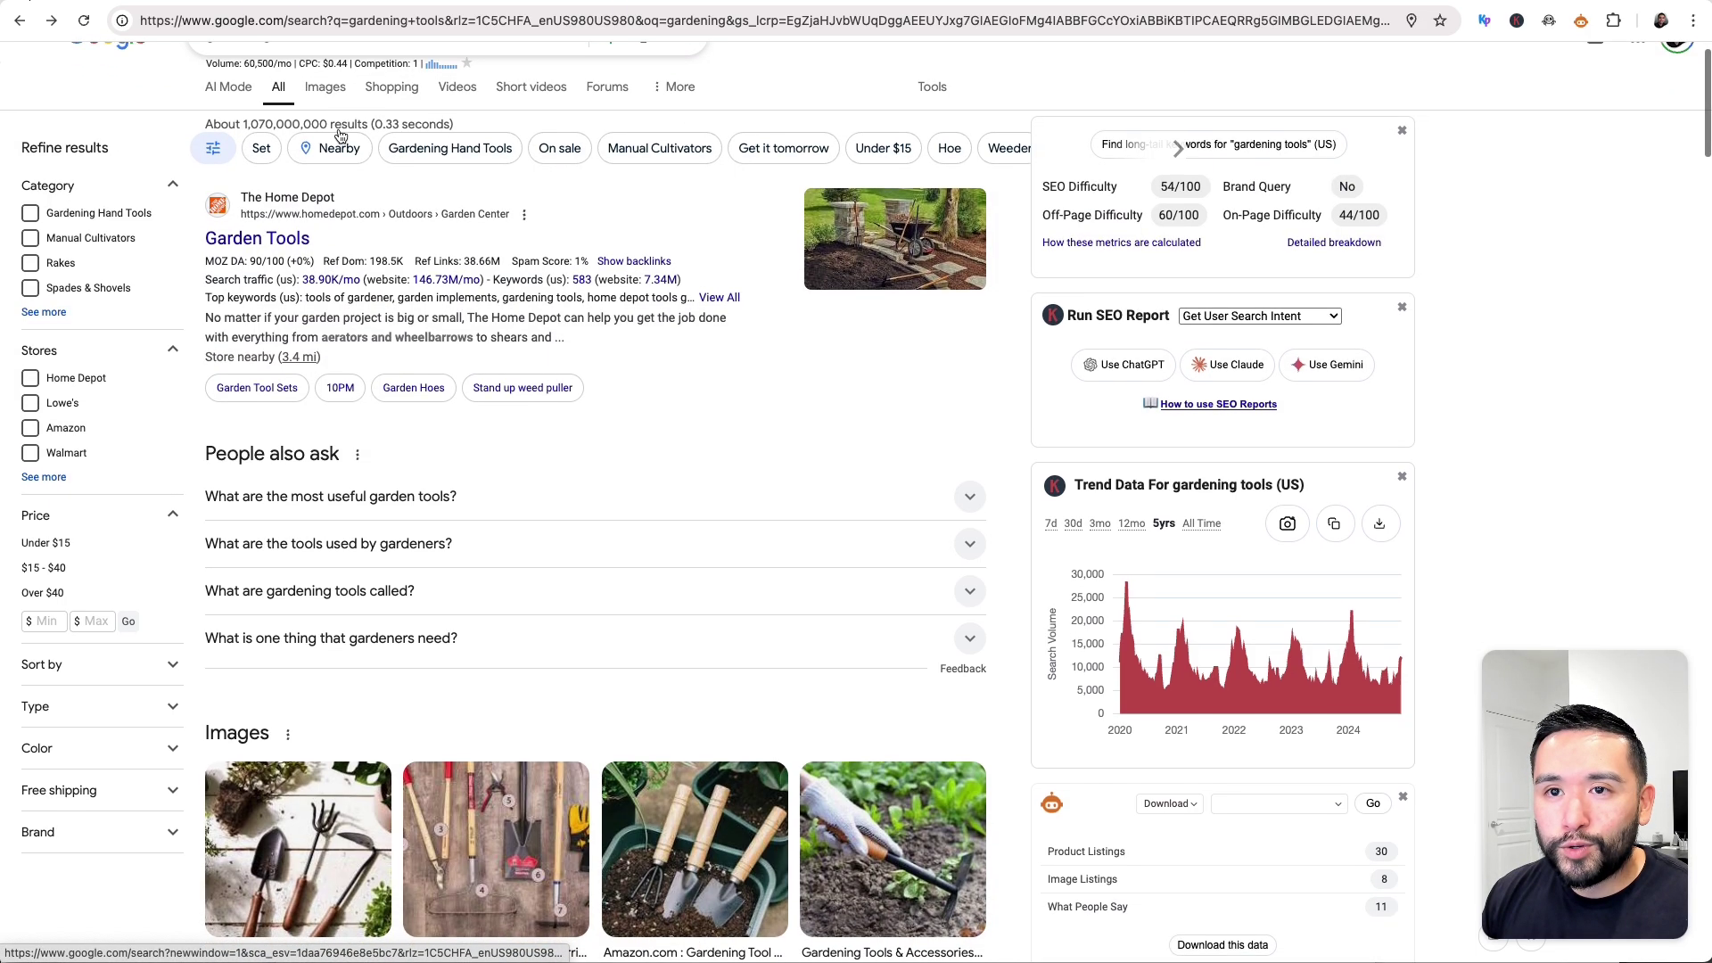
scroll(1071, 276, up, 3)
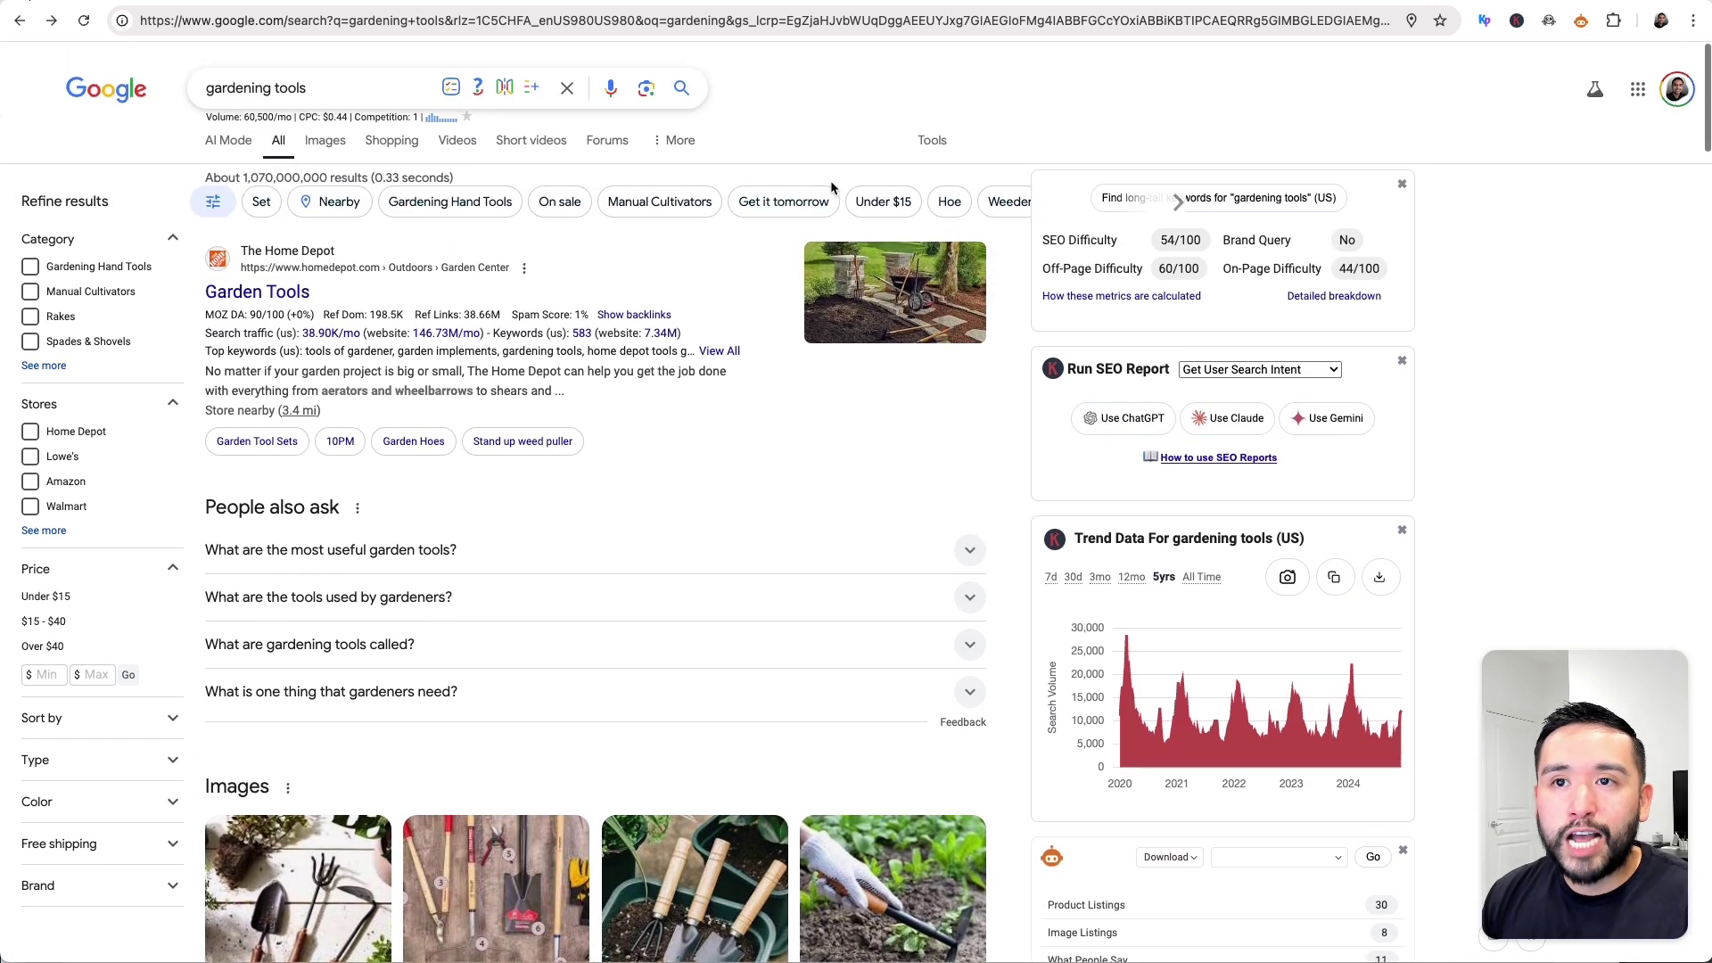